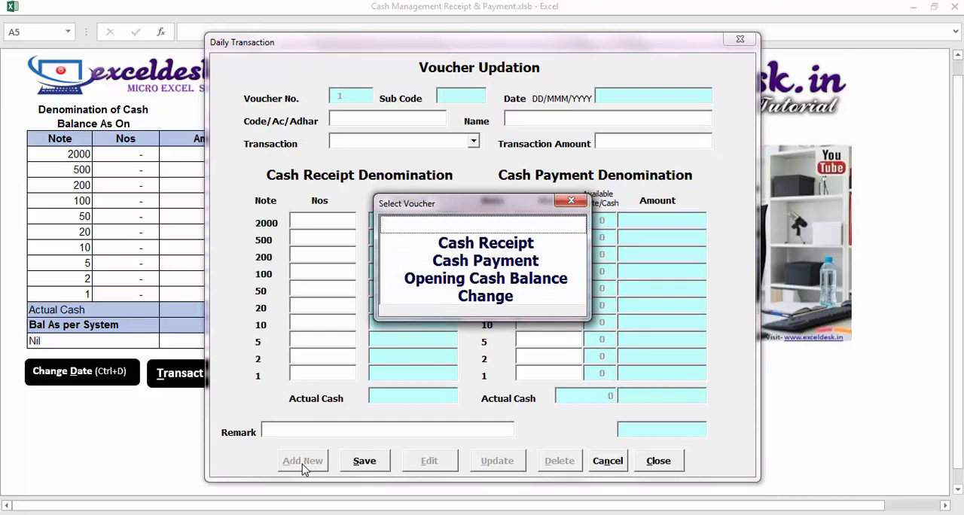
Add a new voucher of the type Opening Cash Balance
key("alt+a")
left_click(473, 284)
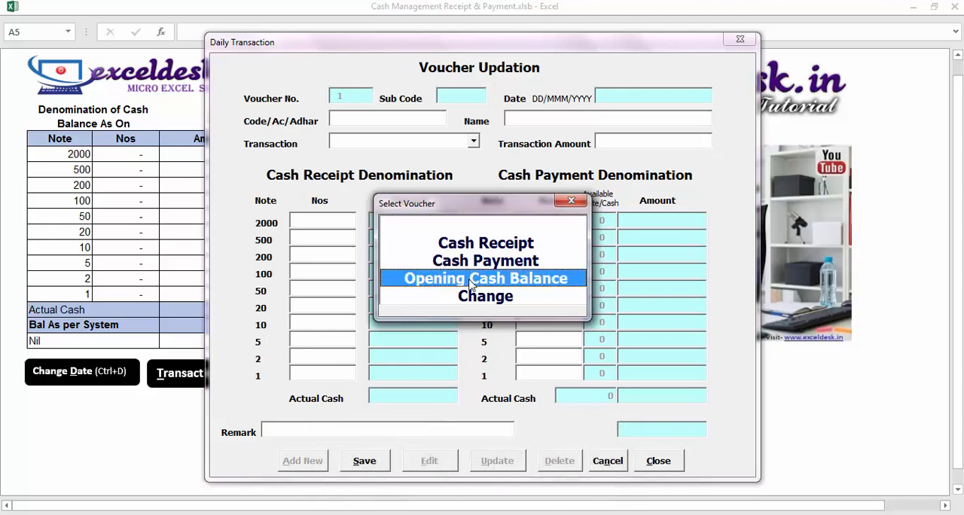
double_click(552, 285)
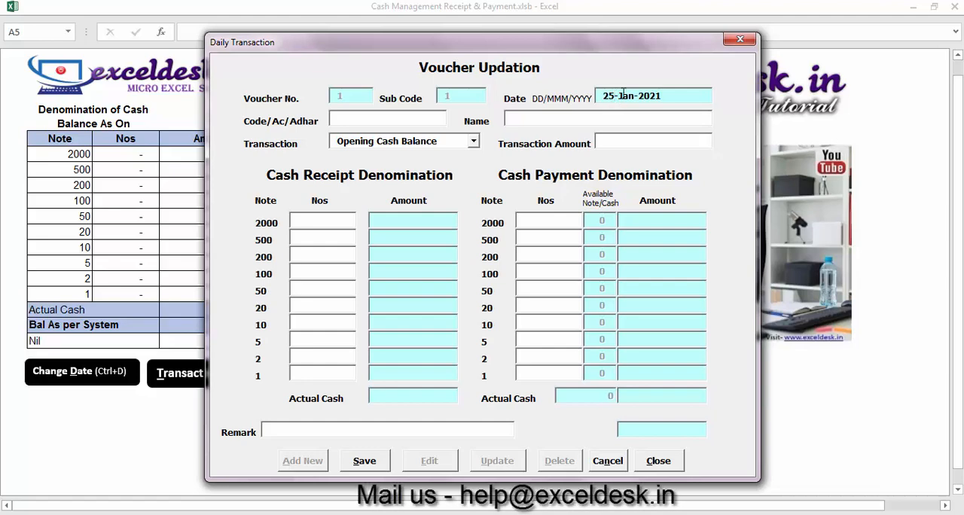
left_click(672, 95)
left_click_drag(672, 95, 574, 105)
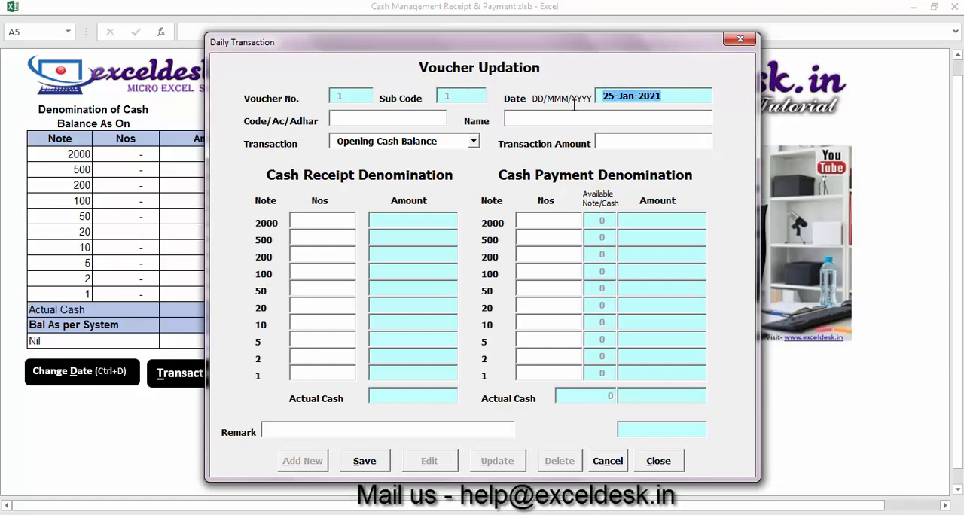
left_click(608, 96)
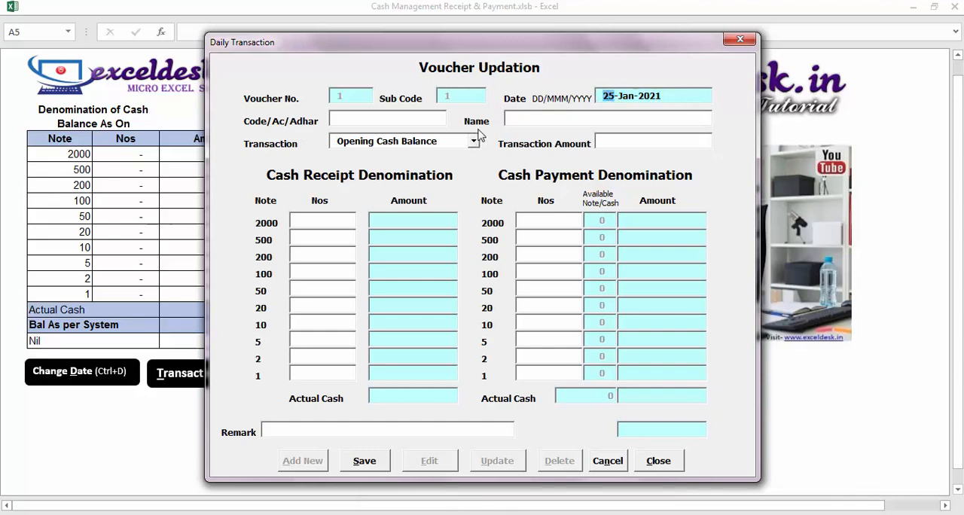
Set the transaction amount of the opening cash voucher to 50000, leaving the code and name blank
left_click(340, 117)
left_click(572, 118)
left_click(617, 144)
type("50000")
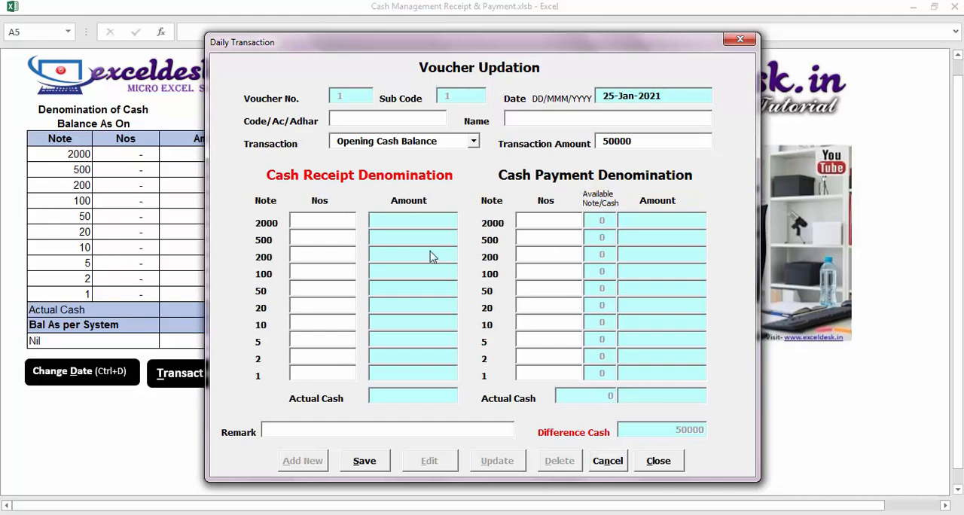
Enter 20 notes of 2000 and 20 notes of 500 in the cash receipt denomination
left_click(306, 220)
type("20")
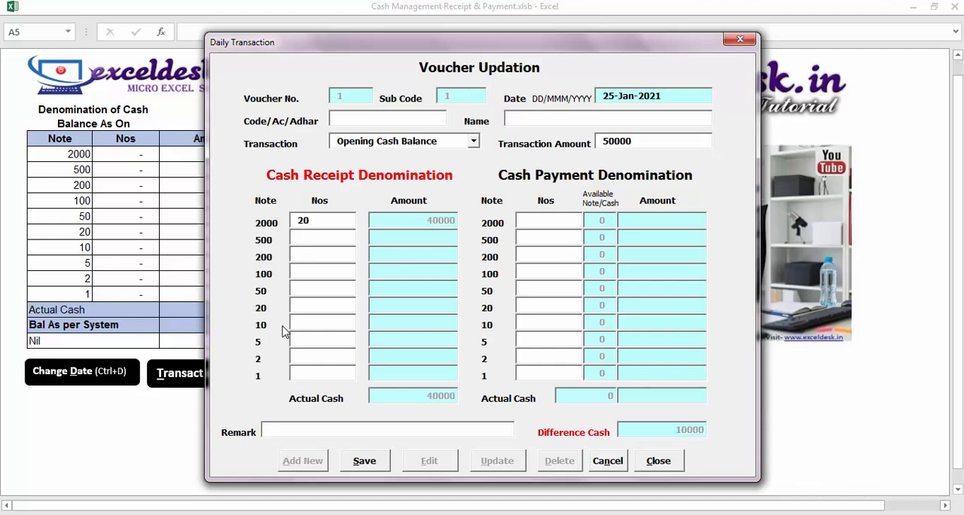
type("20")
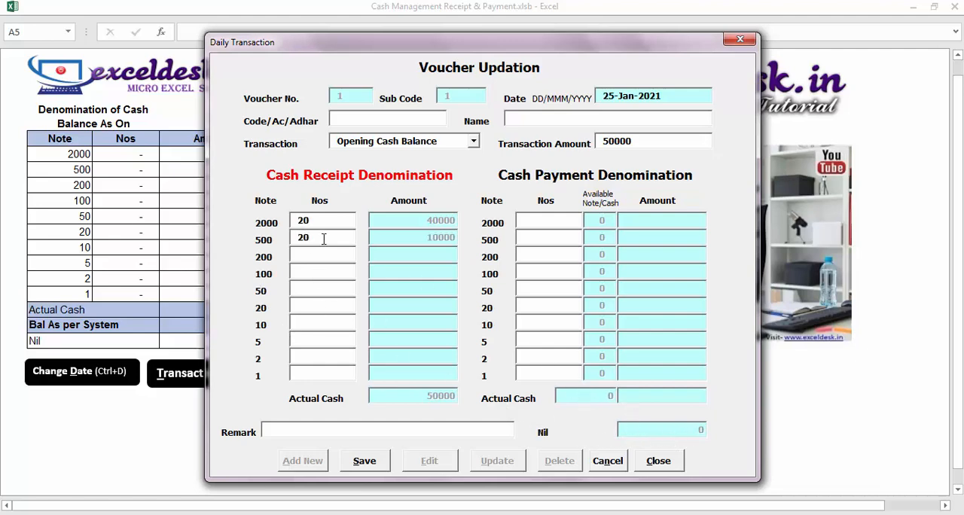
Try 19 and 21 as the receipt count of 500 notes, and set it back to 20
key("BackSpace")
type("0")
key("BackSpace")
key("BackSpace")
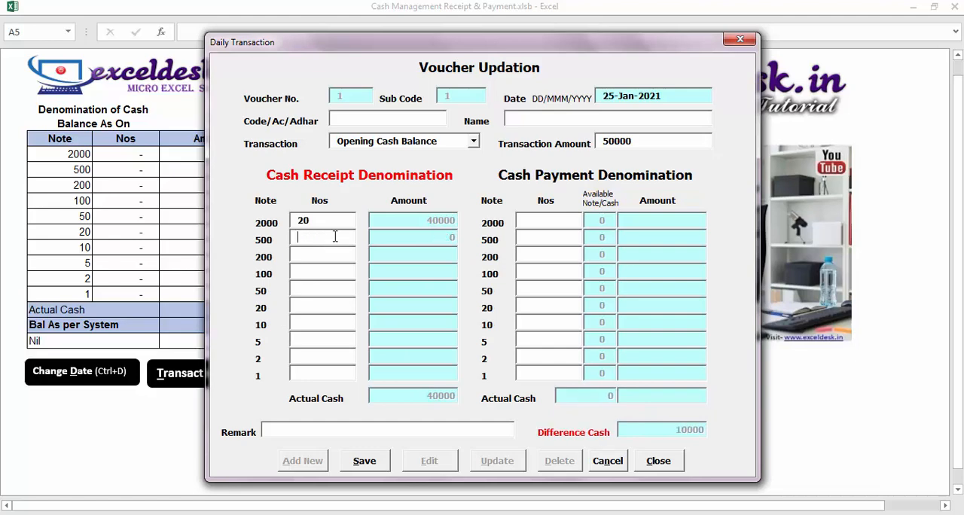
type("19")
key("BackSpace")
key("BackSpace")
type("21")
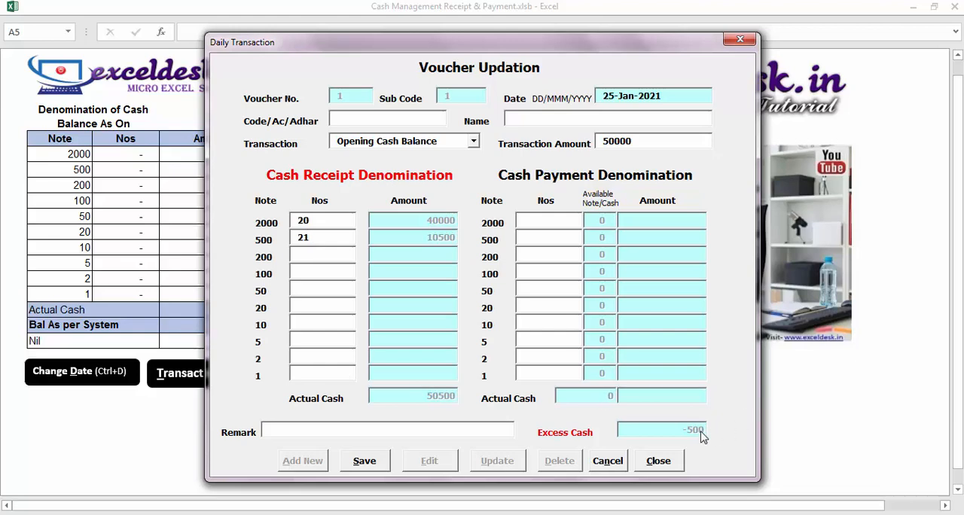
left_click_drag(337, 237, 206, 235)
type("20")
Save the opening cash balance voucher and close the transaction form
key("alt+s")
key("alt+s")
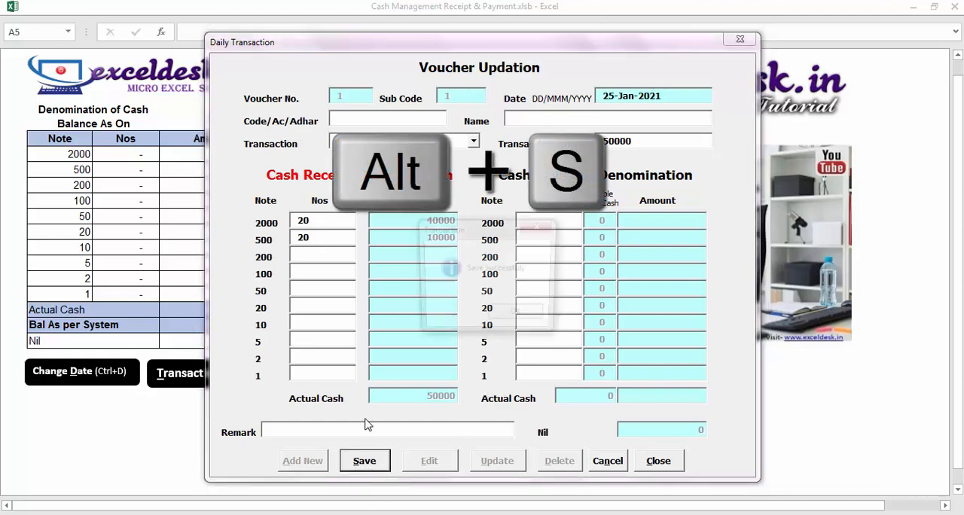
left_click(518, 317)
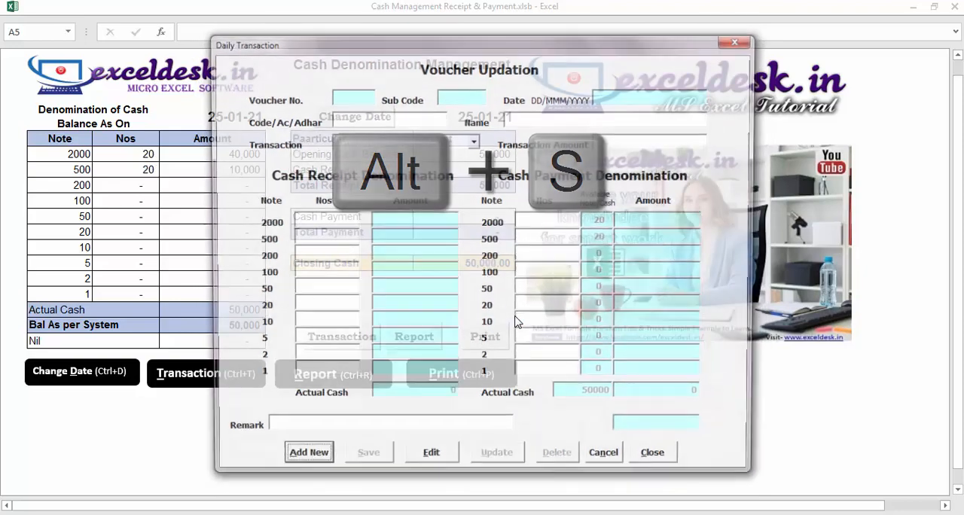
key("alt+c")
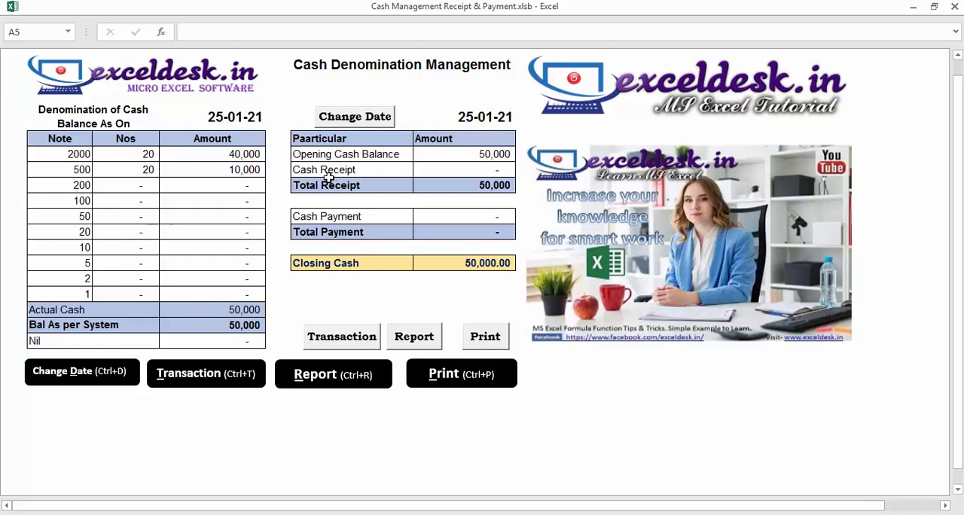
Open the transaction form and add a new voucher of the type Cash Receipt
left_click(185, 386)
left_click(302, 460)
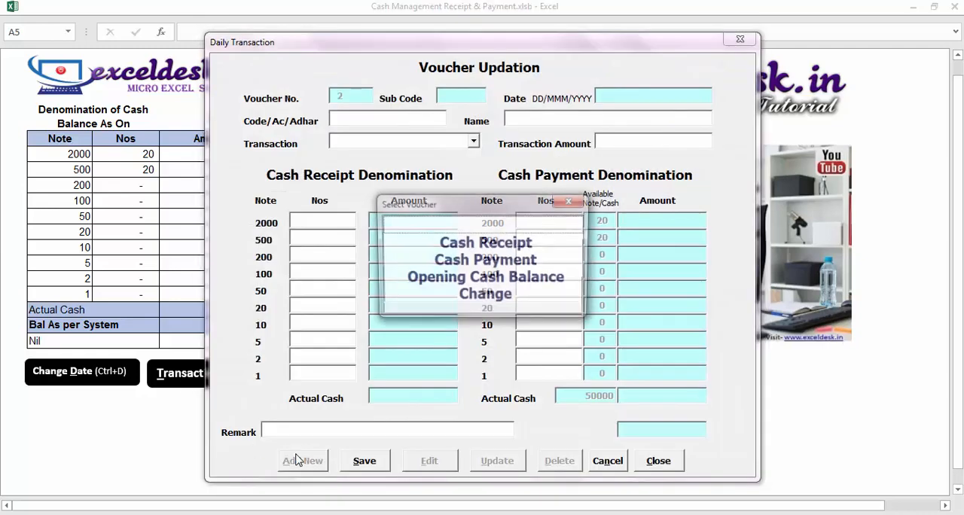
left_click(482, 249)
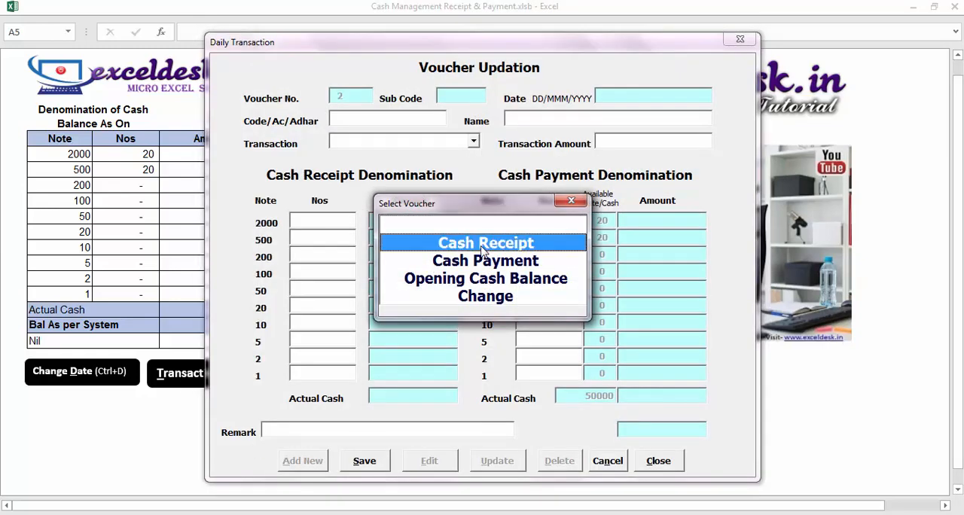
double_click(482, 250)
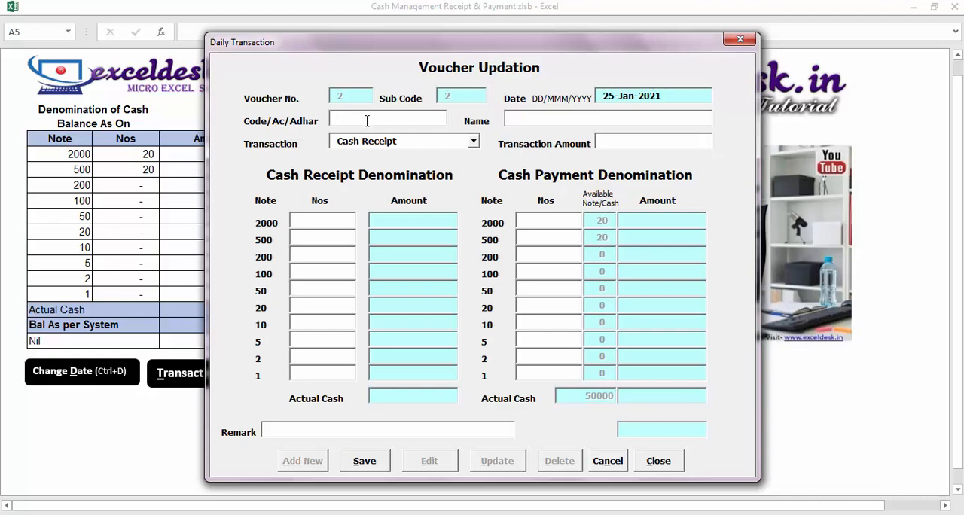
Fill in the customer's code and name, keep Cash Receipt as the transaction, and set the transaction amount to 2000
type("11")
type("Abc")
key("Tab")
left_click(474, 142)
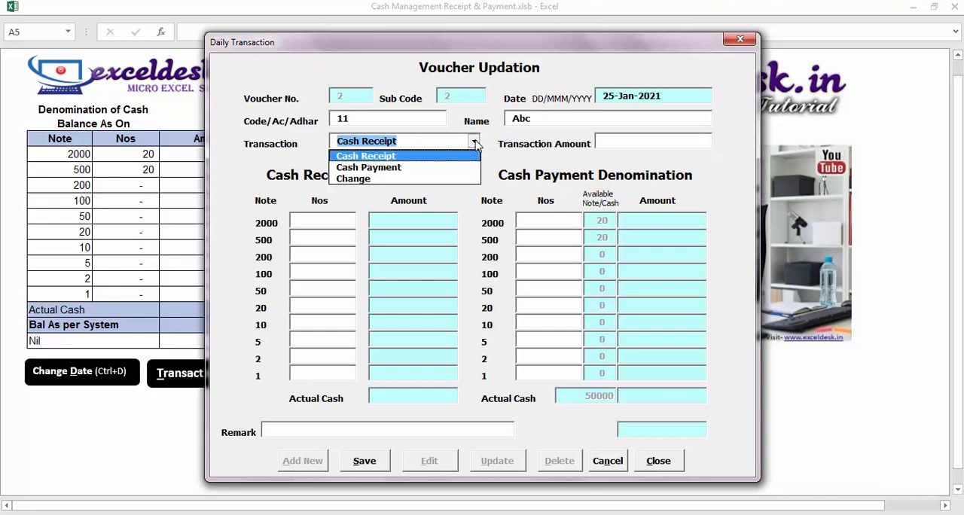
left_click(475, 142)
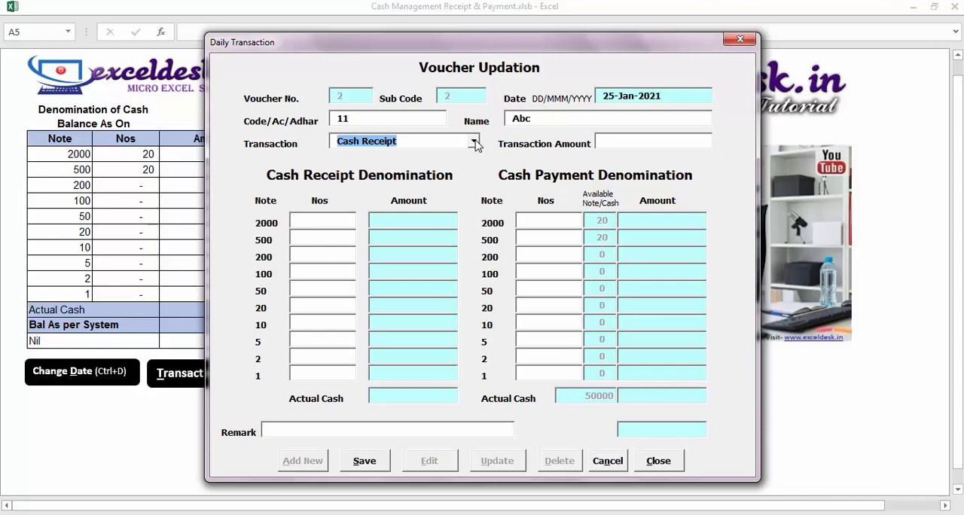
left_click(629, 143)
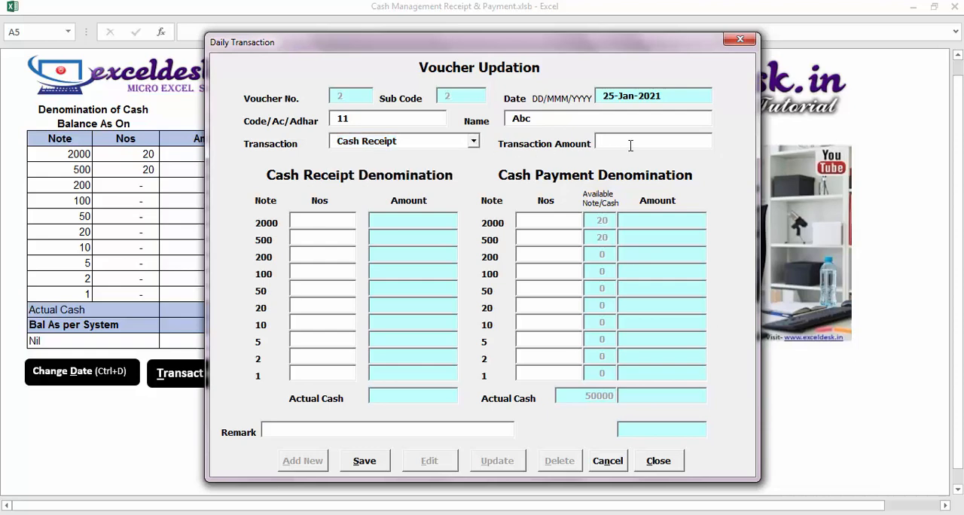
type("2000")
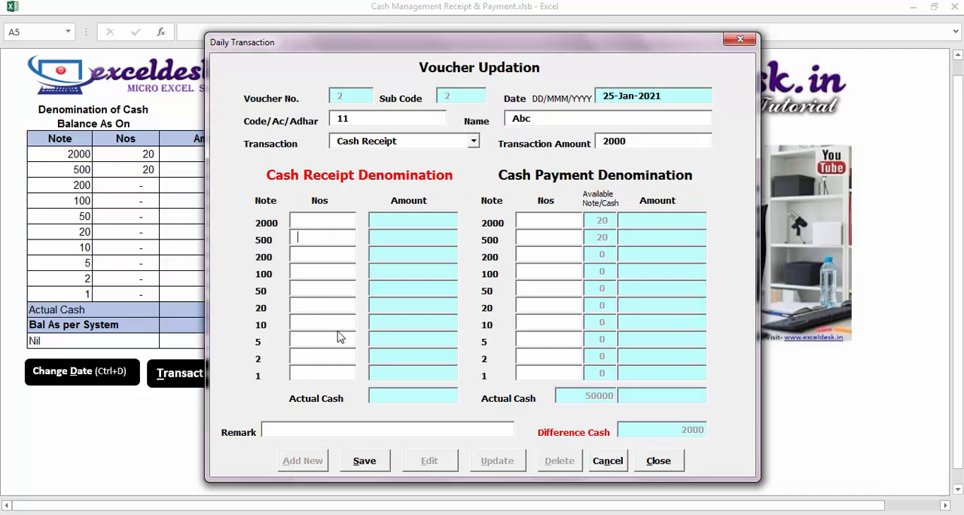
Enter 2 notes of 500, 2 notes of 200 and 6 notes of 100 in the cash receipt denomination
type("22")
left_click(314, 276)
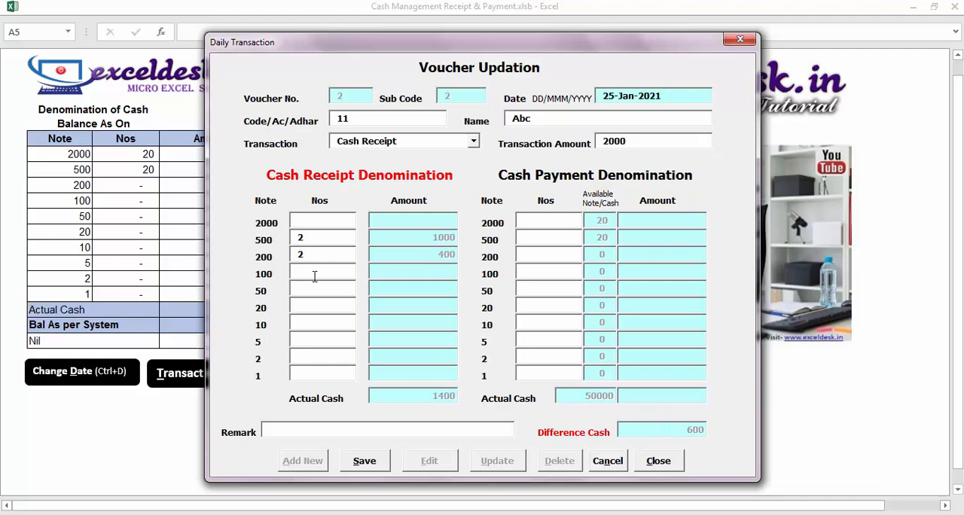
type("6")
Save the cash receipt voucher without a remark and close the transaction form
left_click(312, 429)
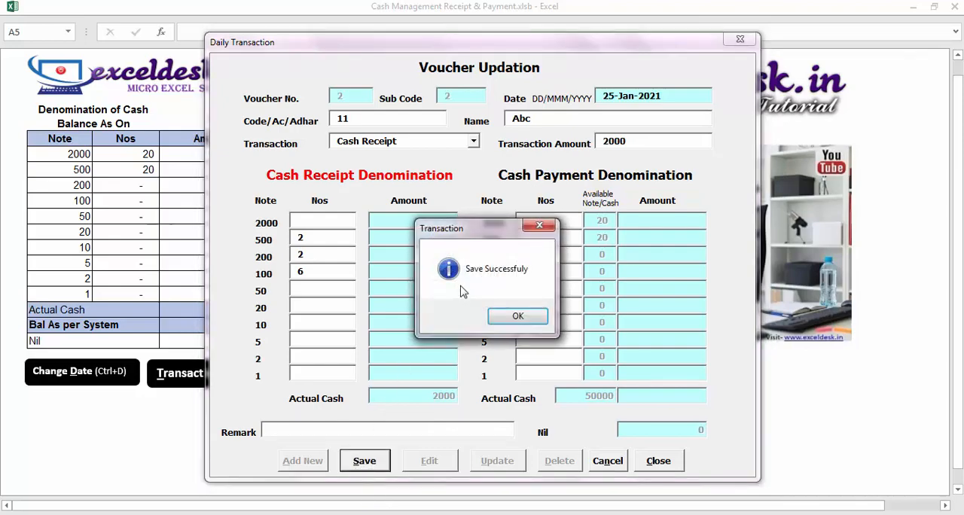
left_click(517, 315)
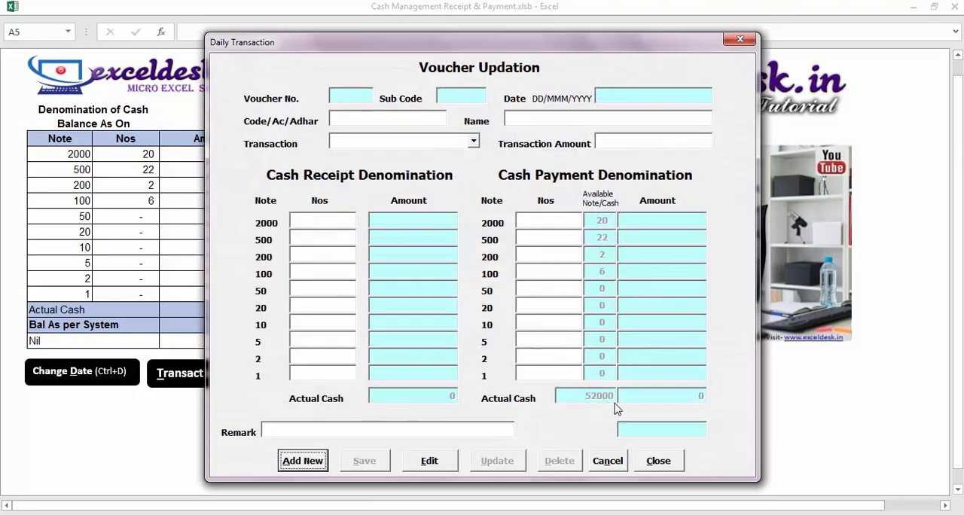
left_click(659, 459)
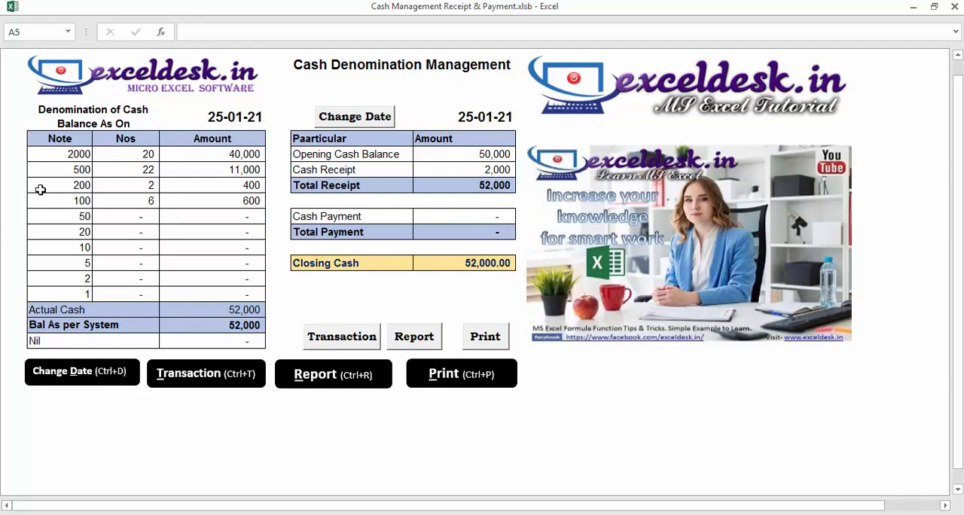
Open the transaction form again and add a new voucher of the type Cash Payment
left_click(214, 378)
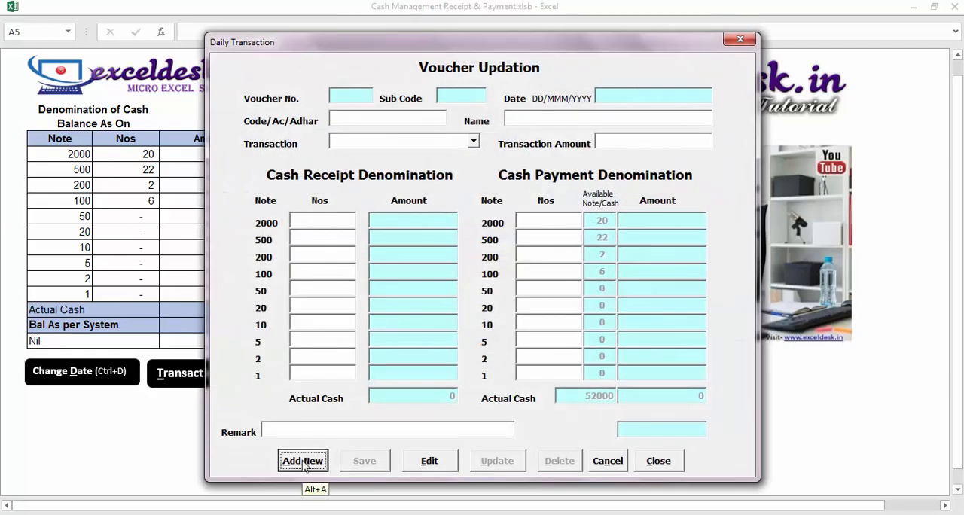
left_click(658, 460)
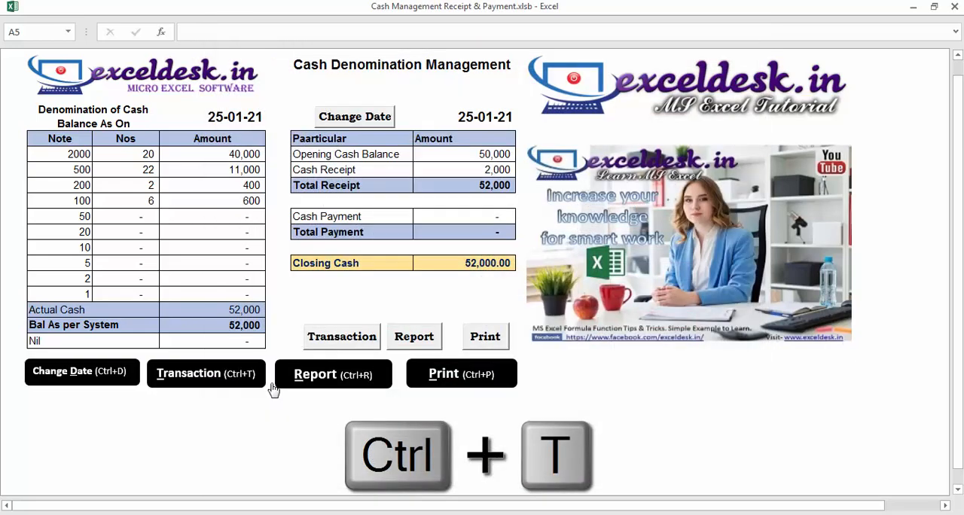
key("ctrl+t")
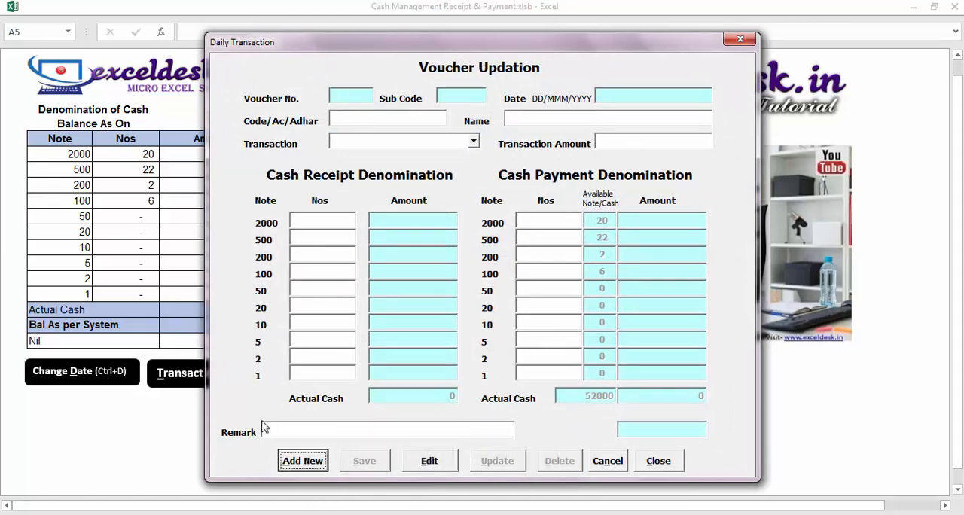
key("Return")
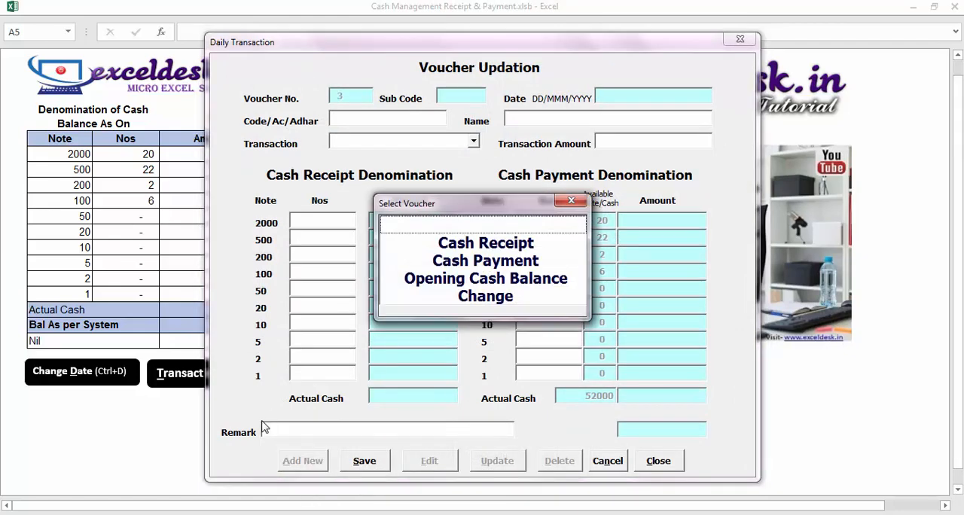
key("alt+a")
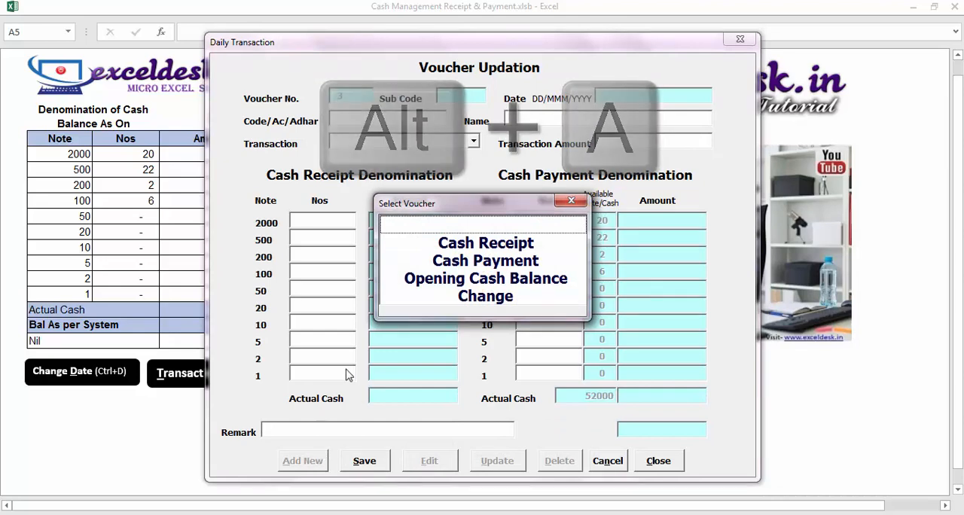
left_click(477, 268)
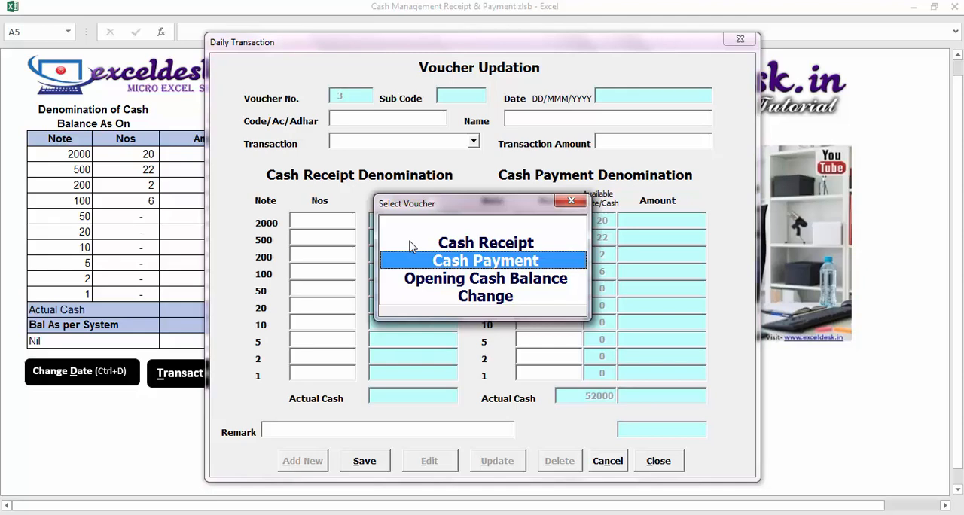
key("Return")
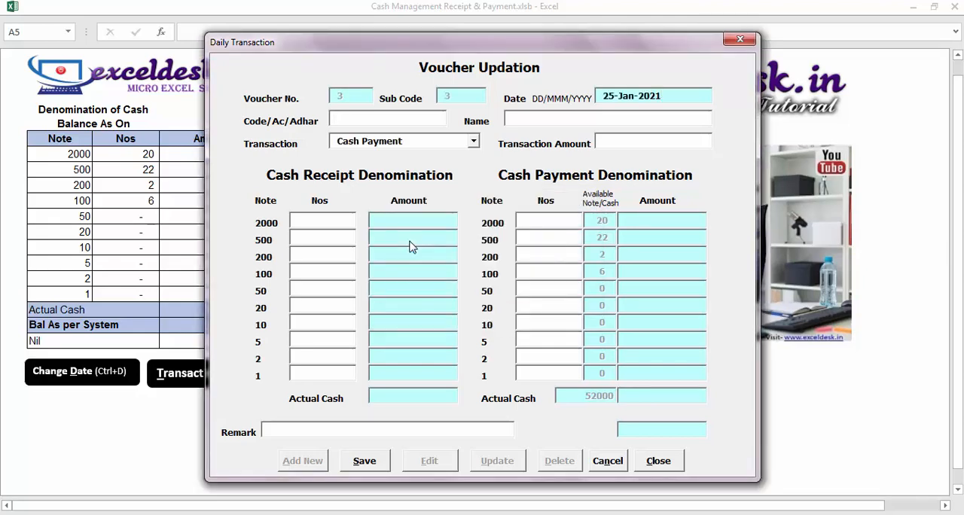
Fill in the customer's code on the cash payment voucher and set the transaction amount to 5000
type("11")
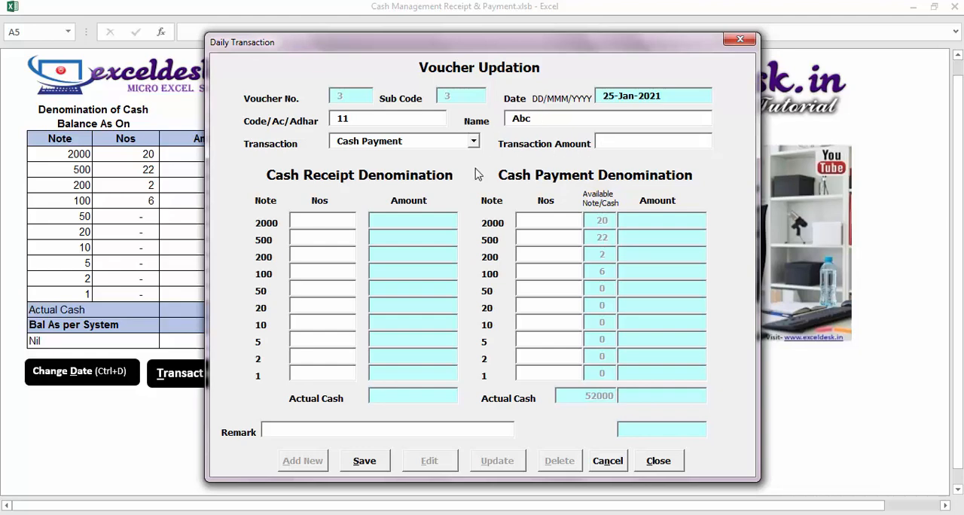
key("Tab")
type("5000")
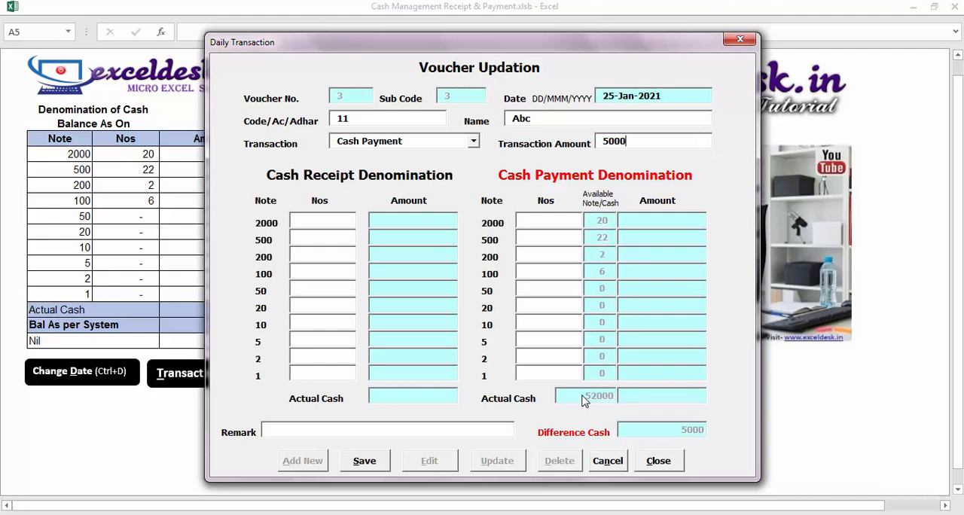
Enter 2 notes of 2000 and 2 notes of 500 in the cash payment denomination
left_click_drag(356, 44, 406, 48)
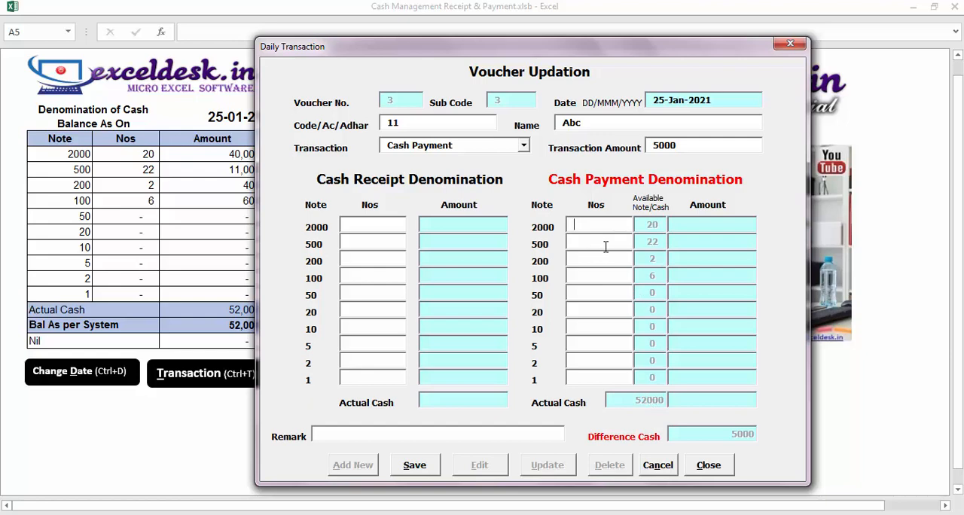
type("22")
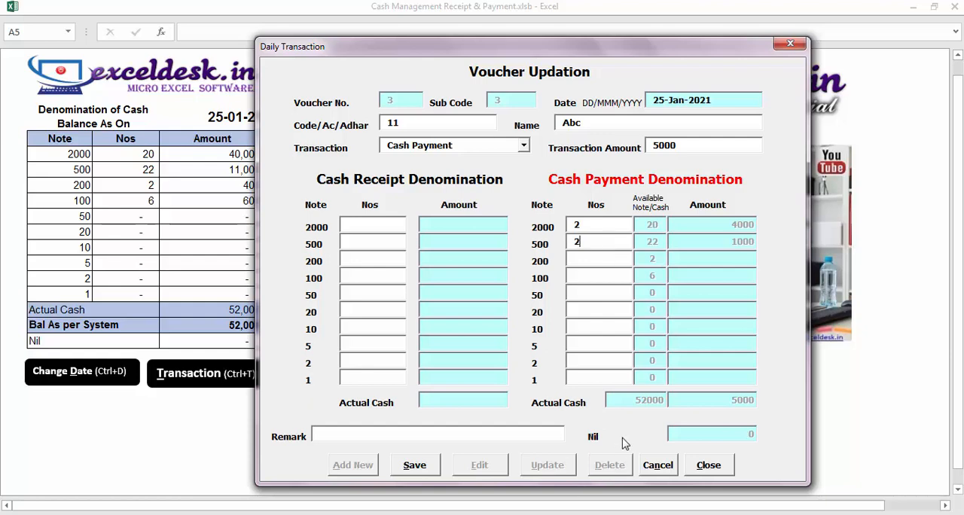
Try 3 as the payment count of 500 notes, and set it back to 2
key("BackSpace")
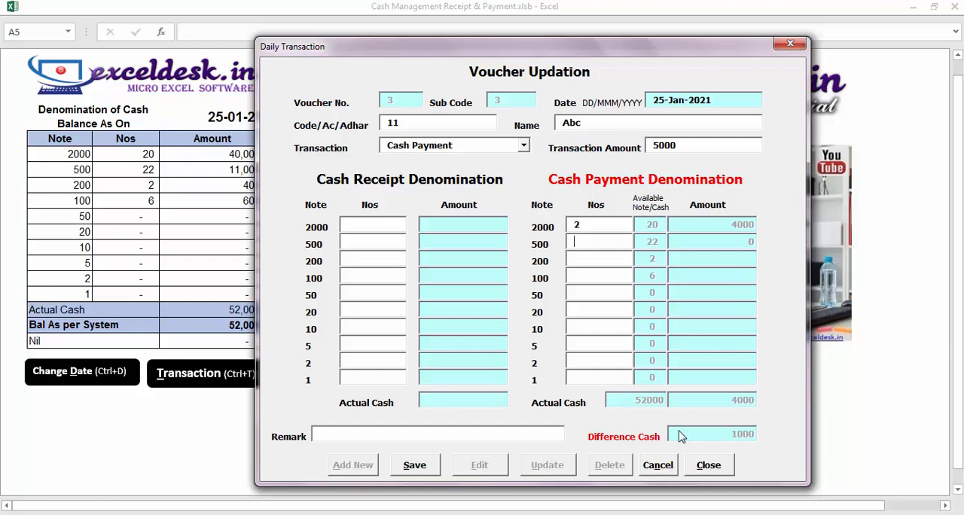
type("3")
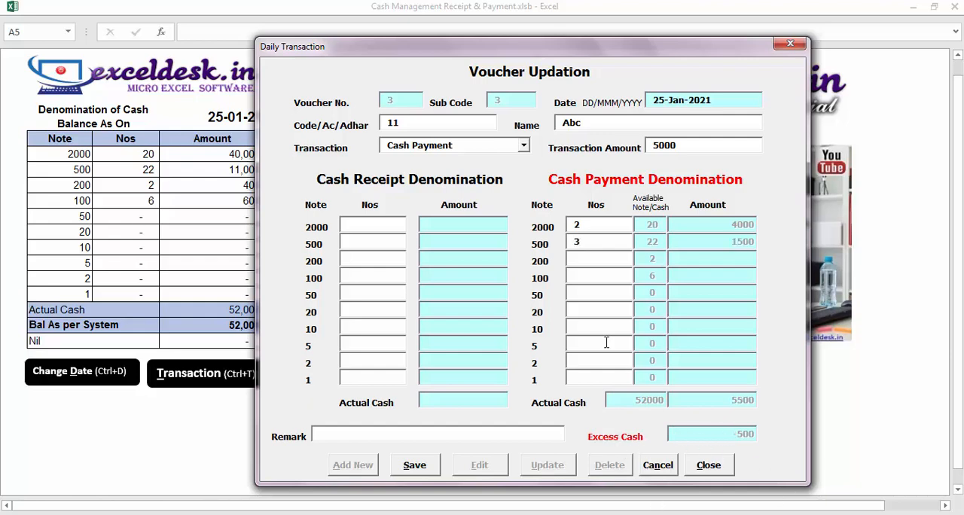
key("BackSpace")
type("2")
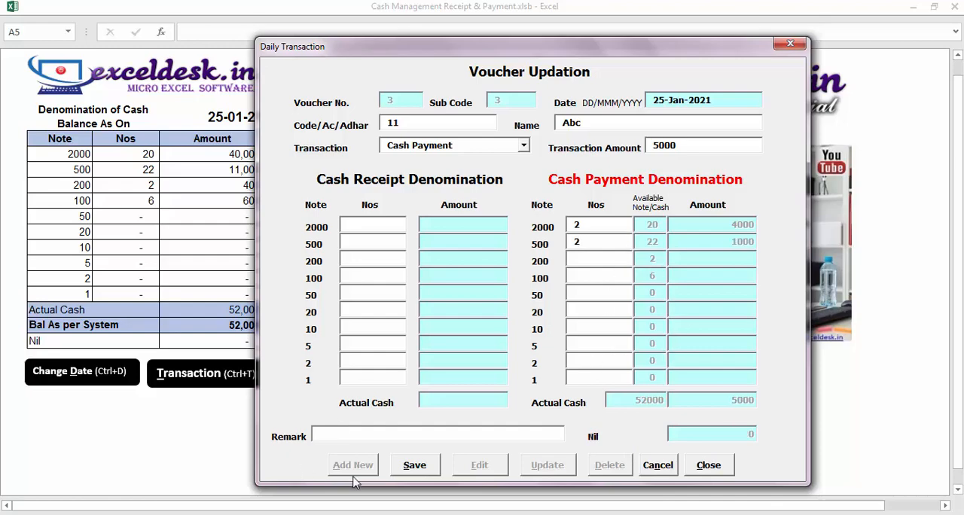
Save the cash payment voucher and close the transaction form
left_click(413, 467)
left_click(517, 317)
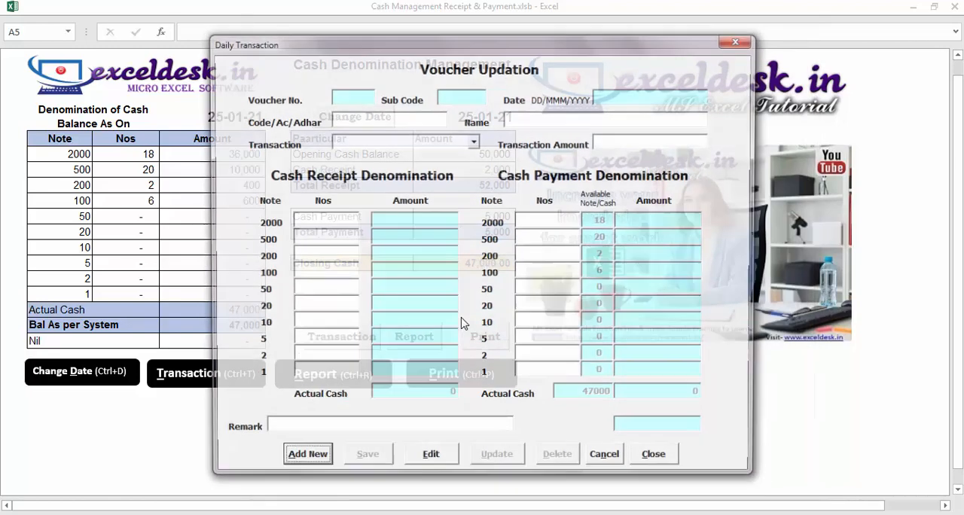
left_click(658, 461)
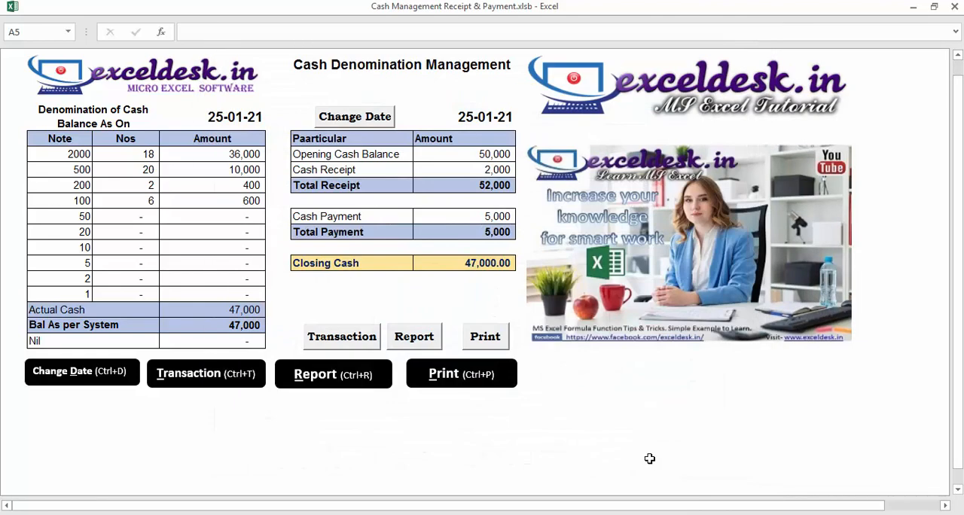
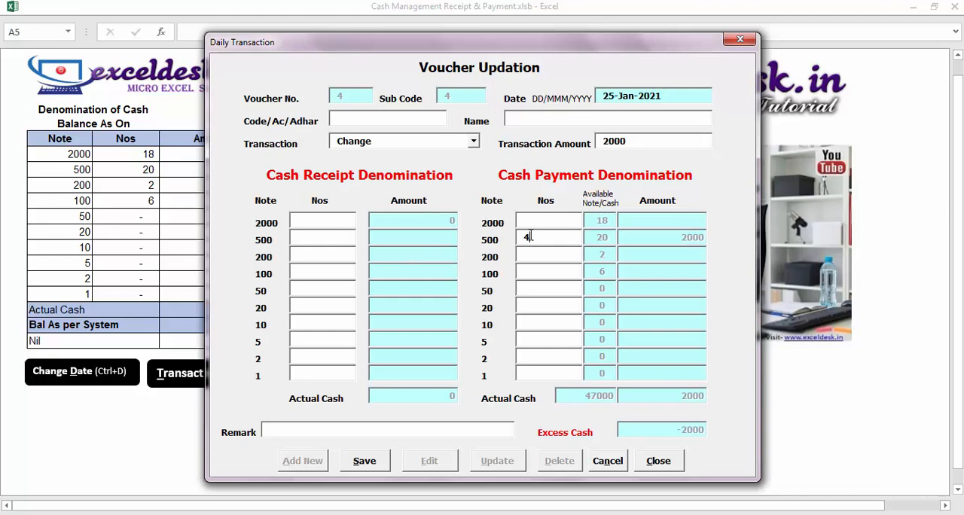
Clear the payment count of 500 notes, and enter 1 note of 2000 as payment and 40 notes of 50 as receipt
key("BackSpace")
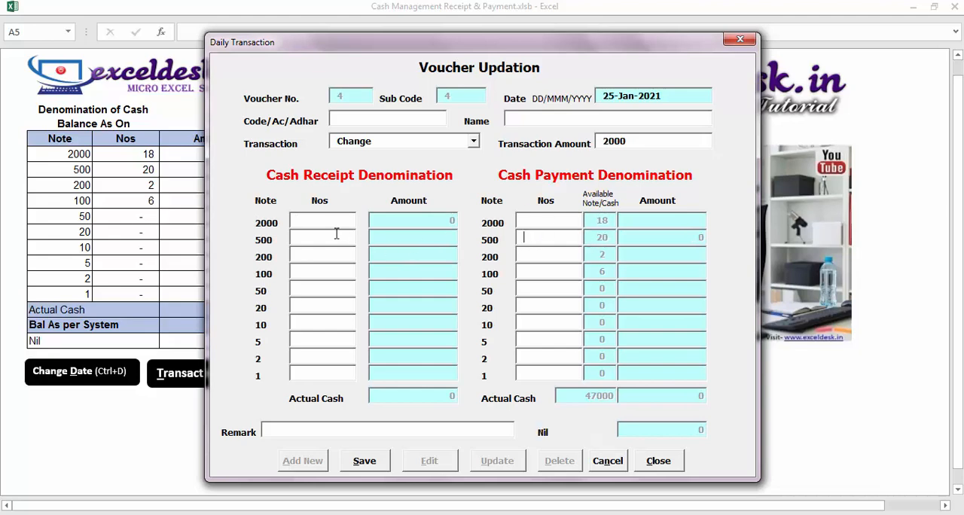
left_click(540, 221)
type("1")
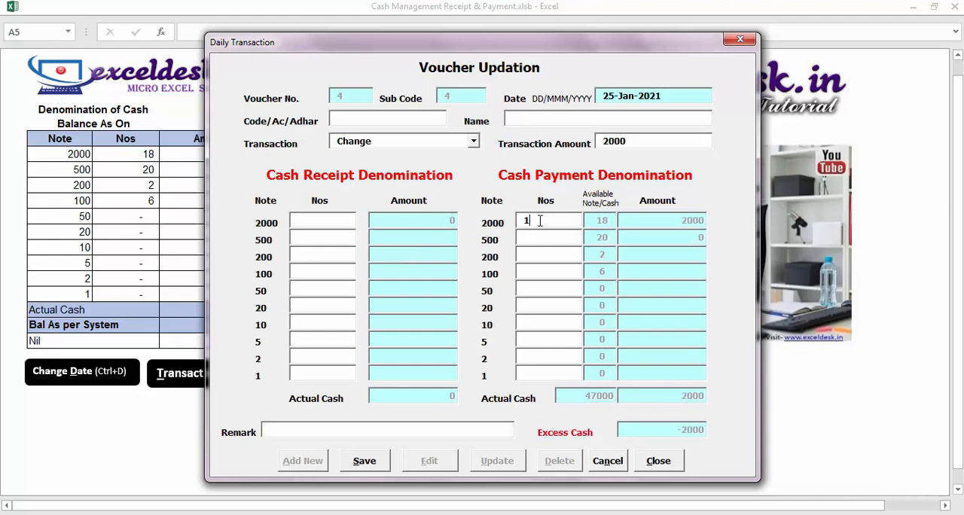
left_click(323, 276)
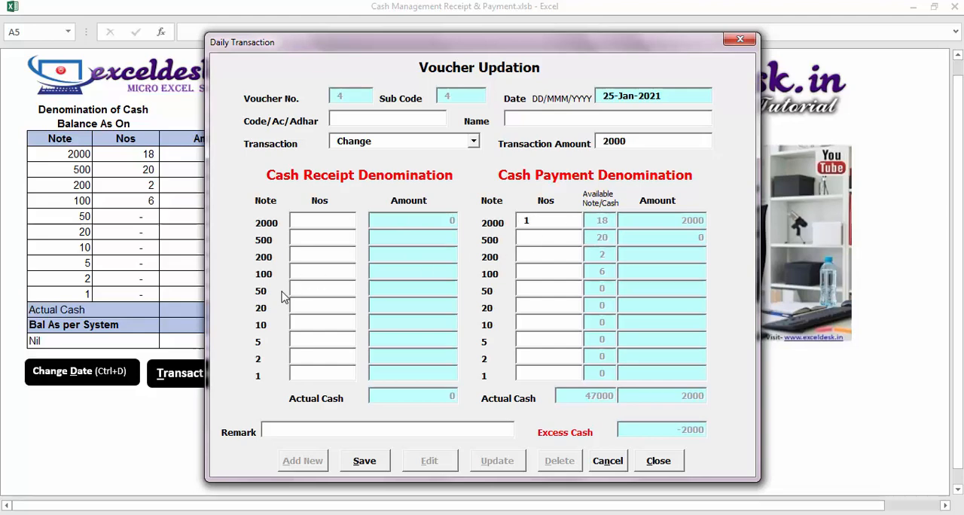
left_click(330, 290)
type("40")
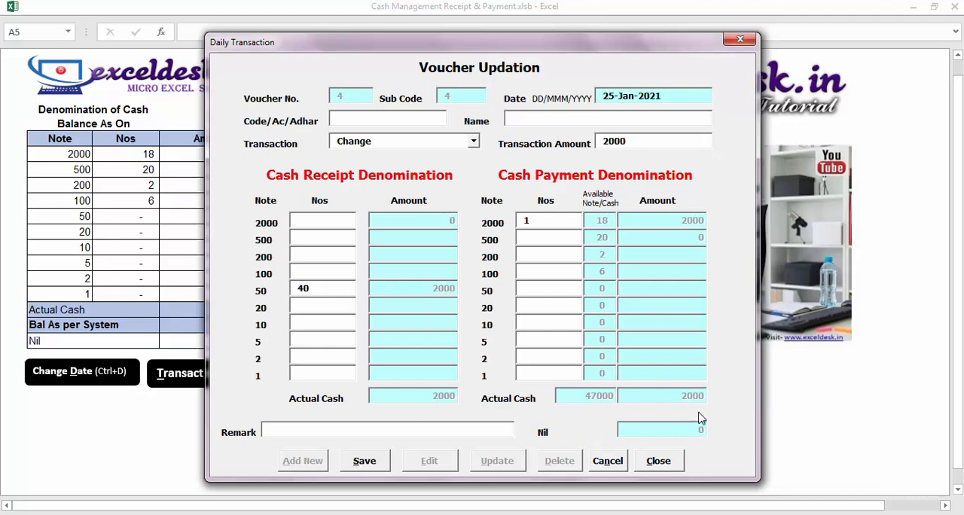
Save the Change voucher and close the transaction form
left_click(365, 461)
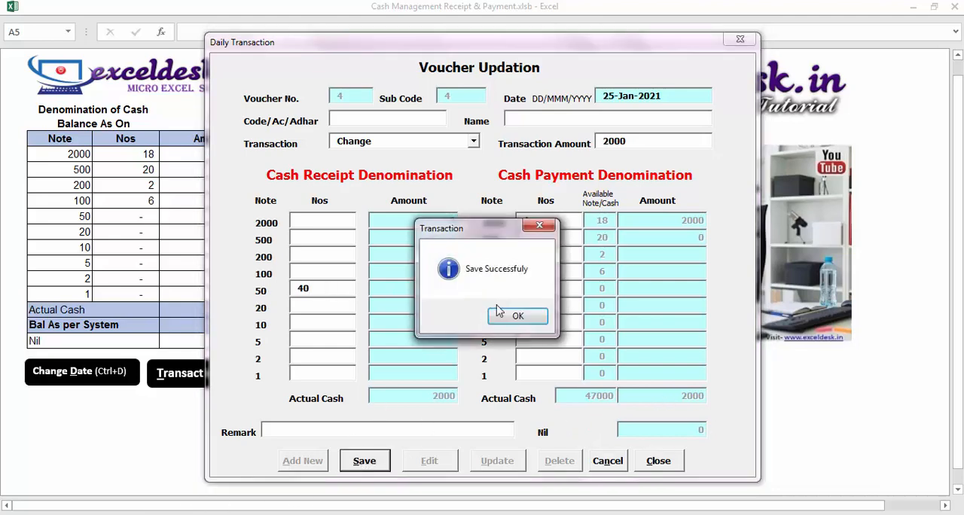
left_click(520, 317)
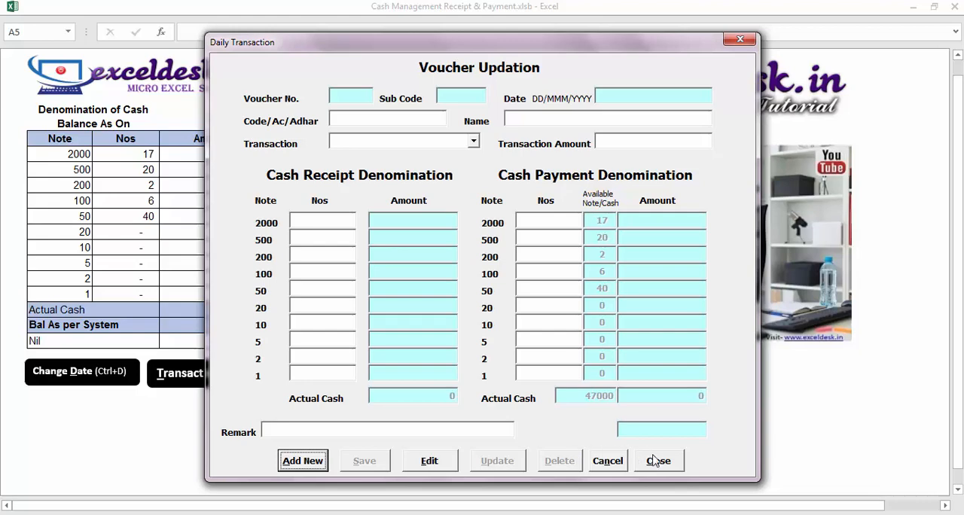
left_click(658, 460)
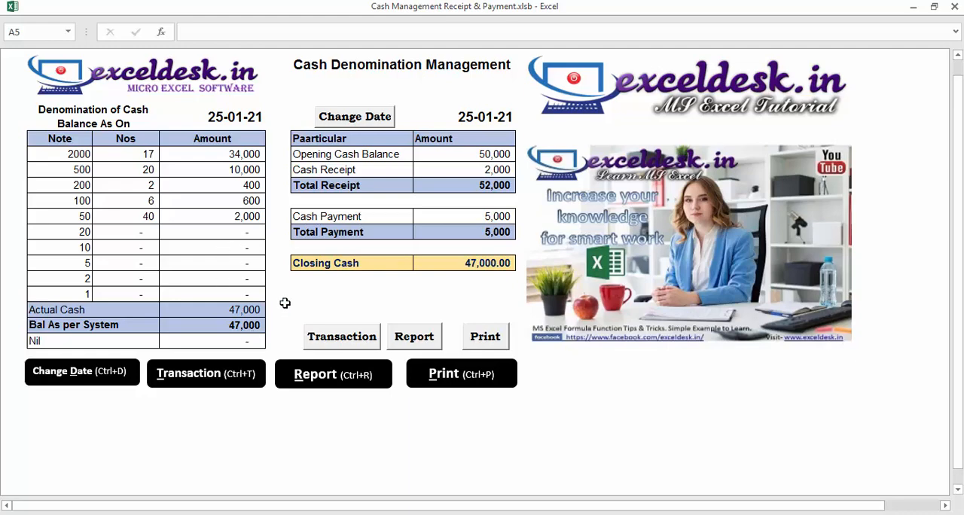
Open the date-wise transaction report and refresh it for the period 25-Jan-2021 to 25-Jan-2021
left_click(322, 379)
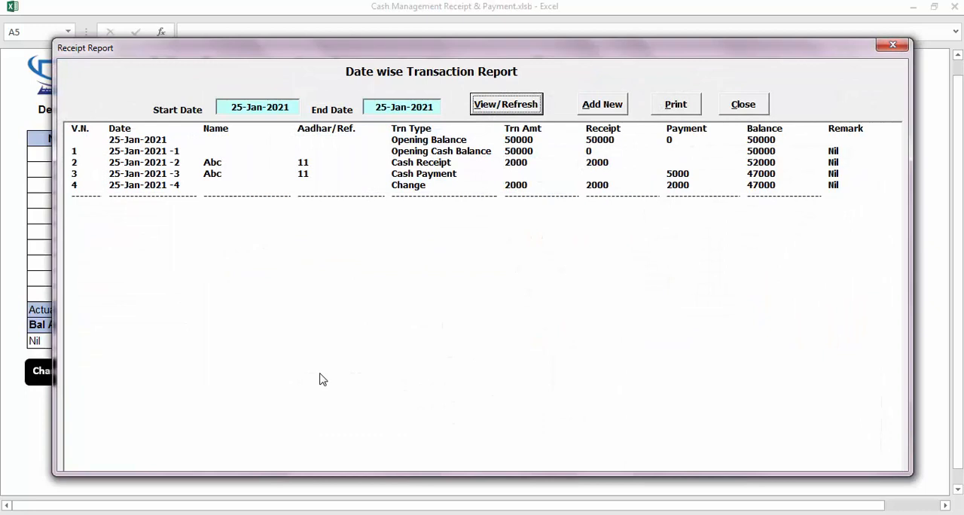
left_click(264, 110)
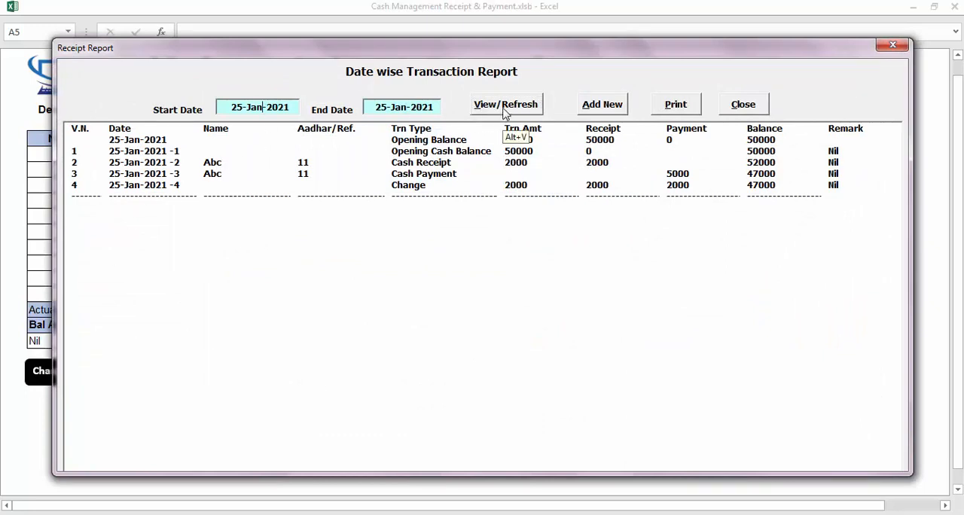
left_click_drag(243, 108, 202, 106)
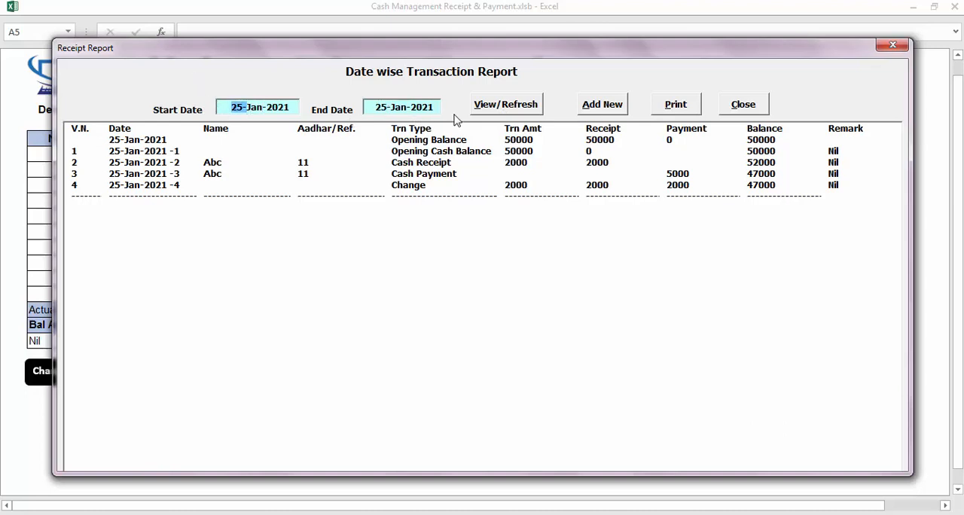
left_click(241, 108)
left_click(507, 106)
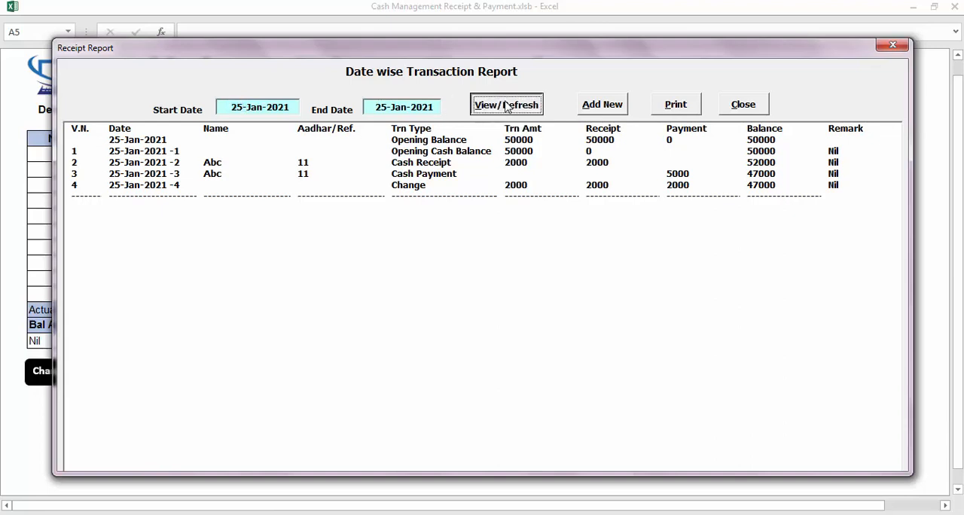
Examine the opening balance, cash receipt, cash payment and change entries in the transaction report, including their amounts and balances
left_click(517, 142)
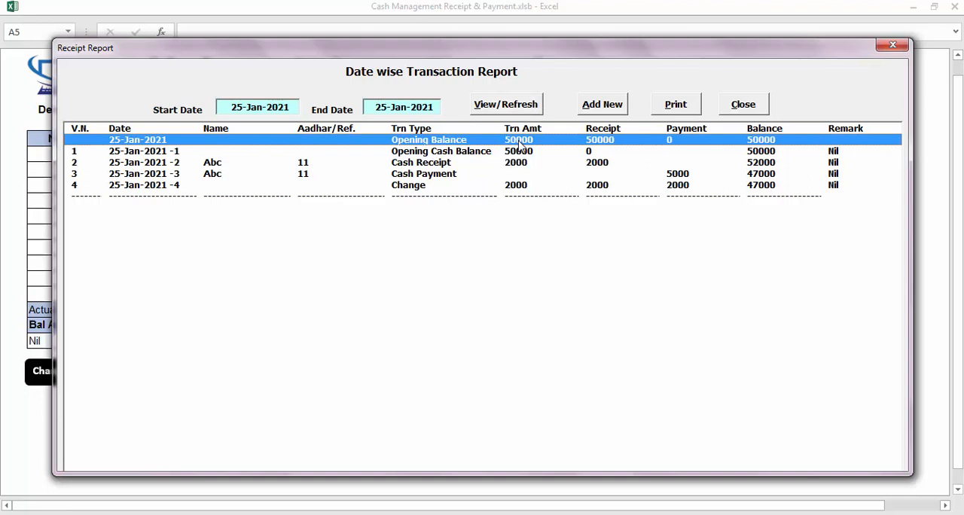
key("Down")
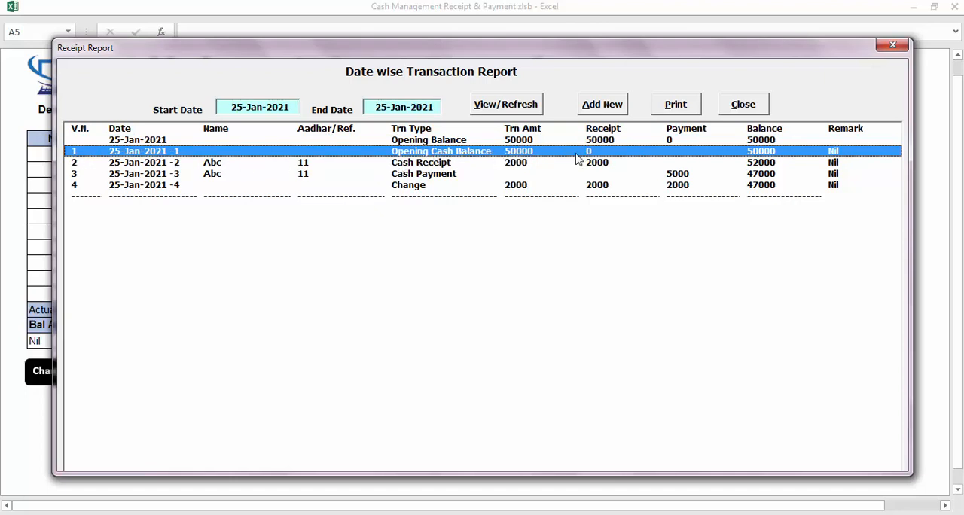
left_click(480, 141)
left_click(589, 154)
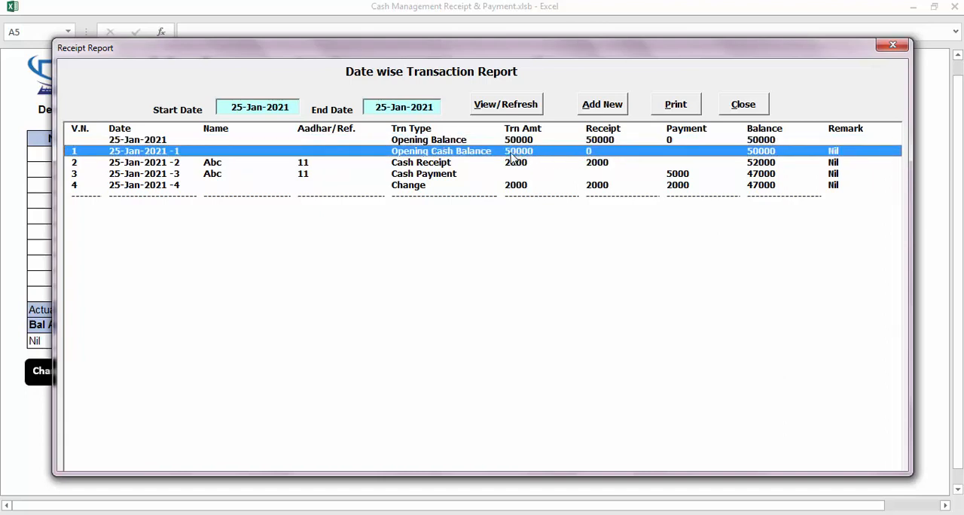
left_click(763, 167)
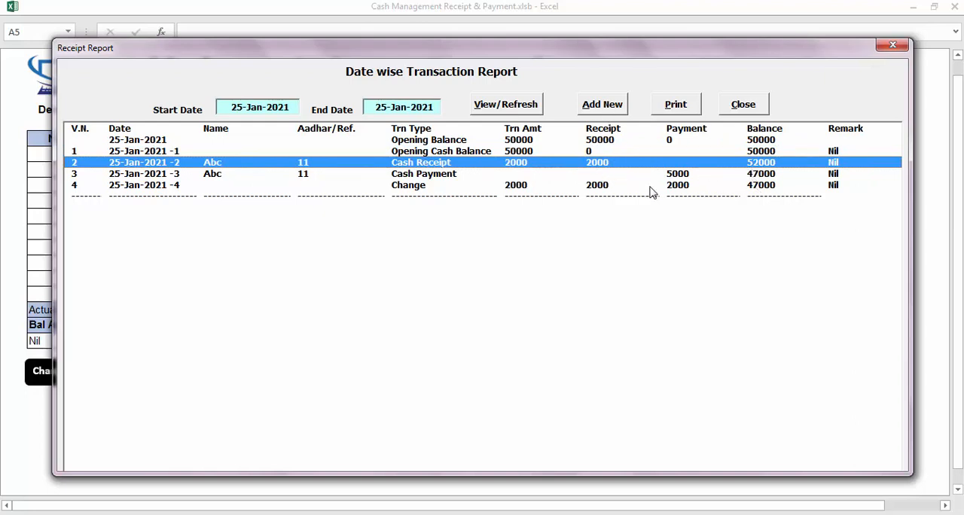
left_click(407, 175)
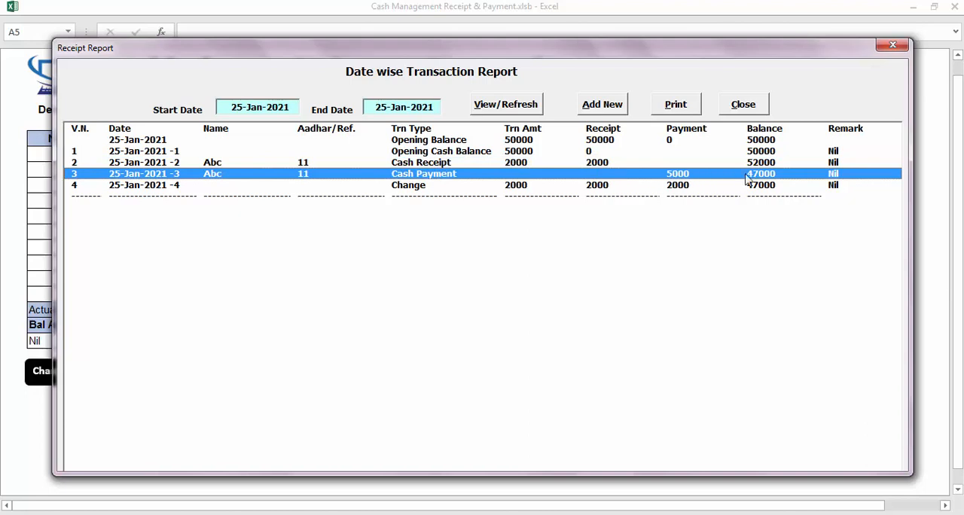
left_click(593, 187)
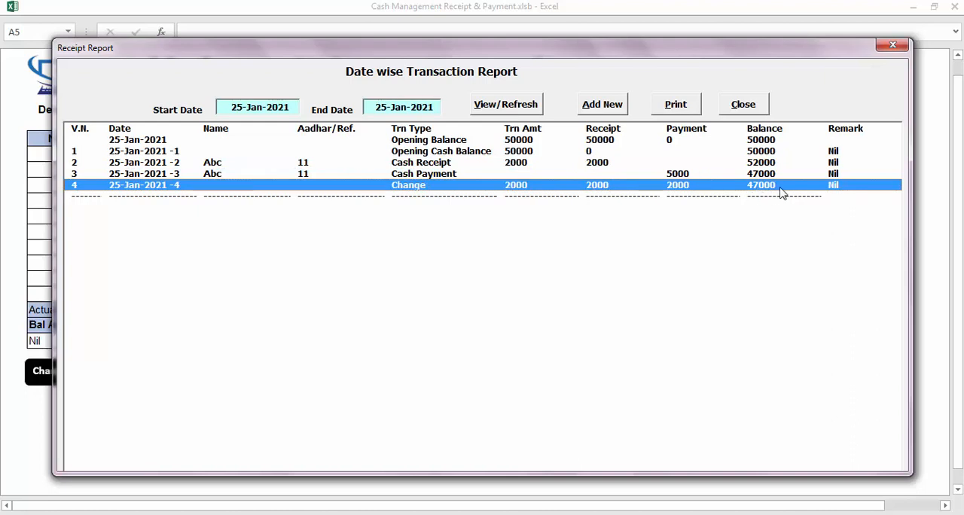
Preview the voucher report for printing, zoom in on the page and close the preview
left_click(676, 105)
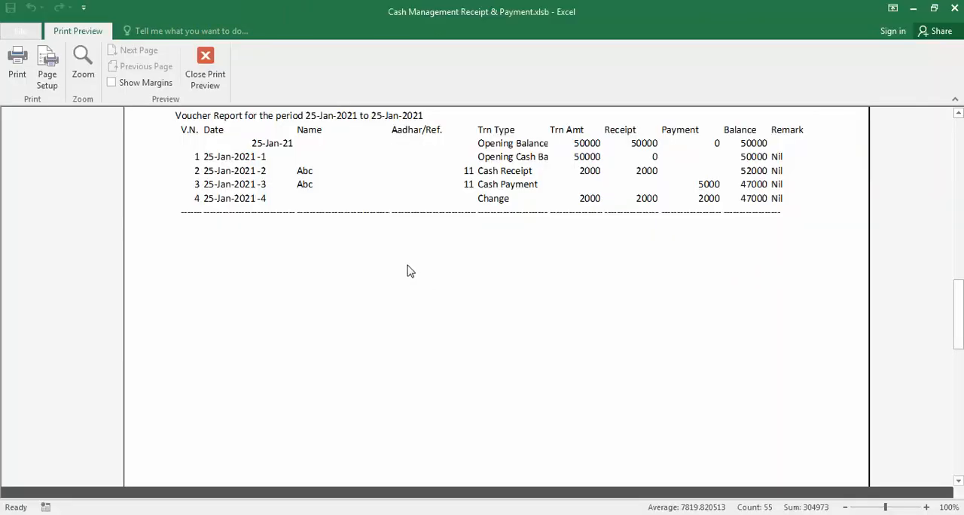
left_click(407, 271)
left_click(406, 272)
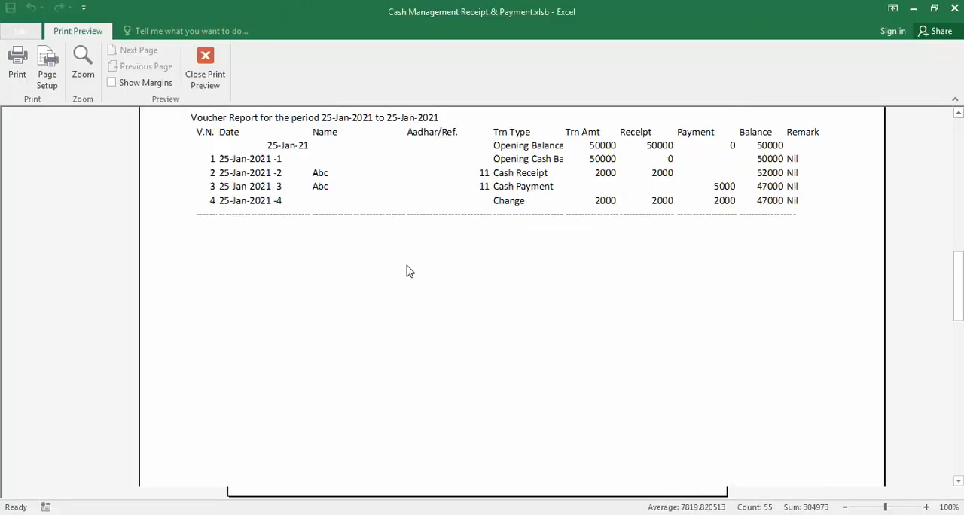
key("Escape")
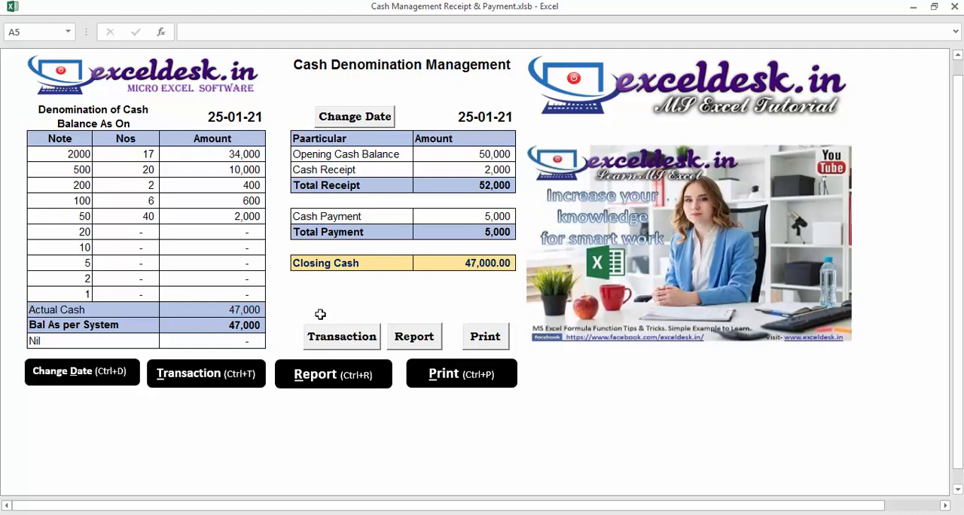
Delete the Change voucher from the date-wise transaction report, refresh the list and close the report
left_click(325, 385)
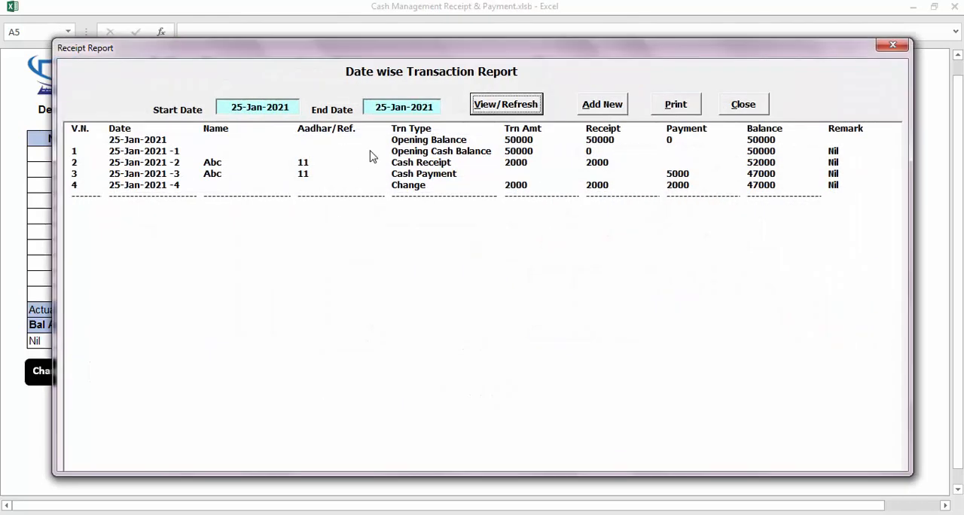
left_click(422, 185)
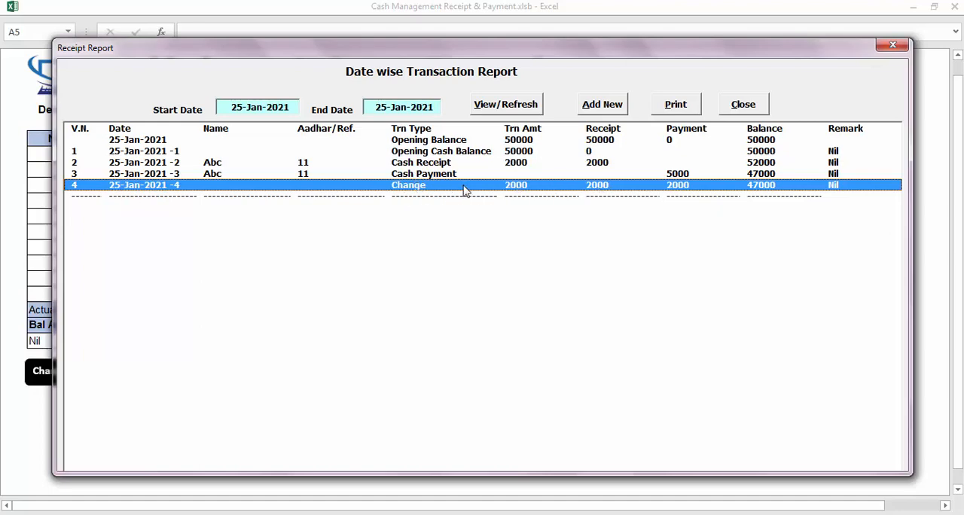
double_click(410, 185)
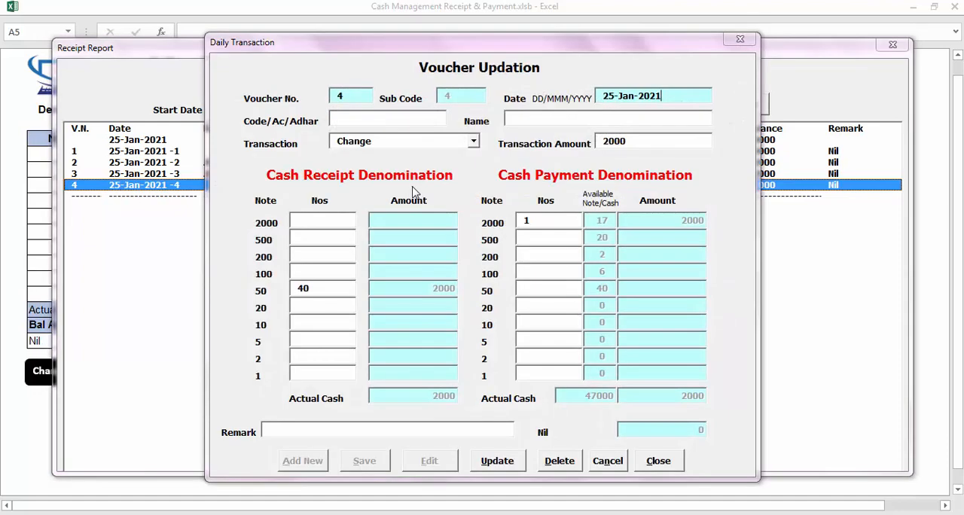
left_click(557, 463)
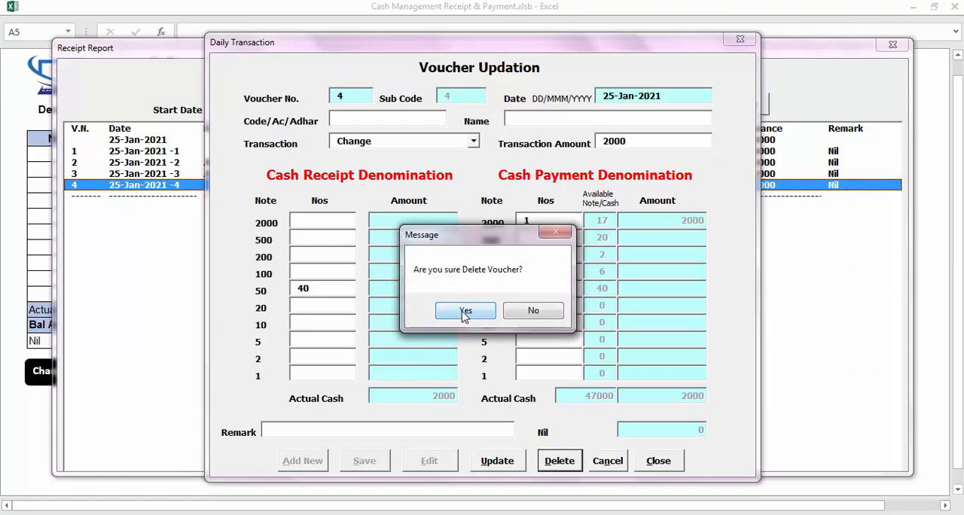
left_click(465, 312)
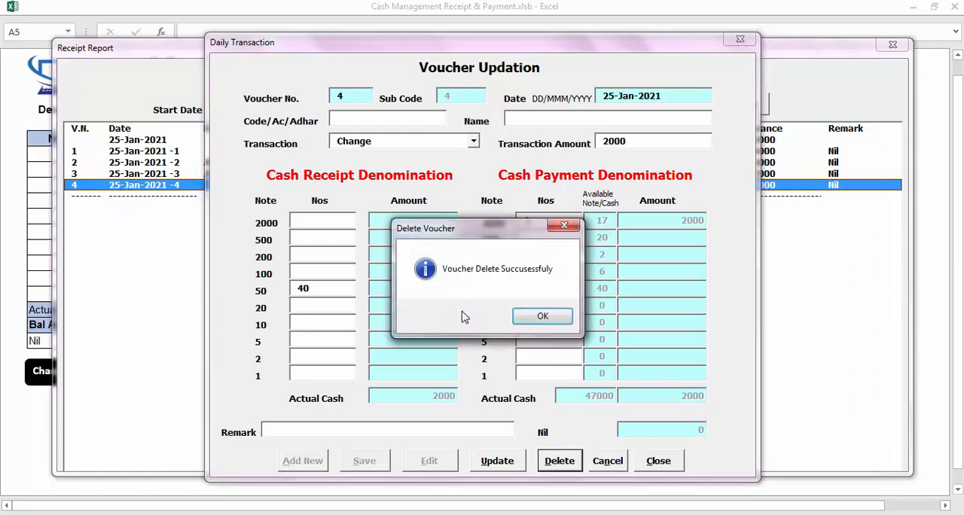
left_click(540, 324)
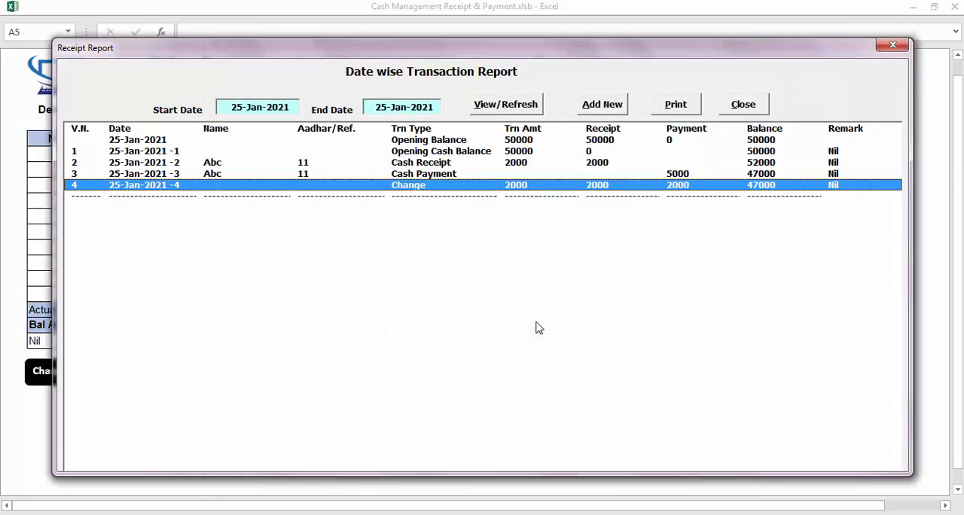
left_click(501, 106)
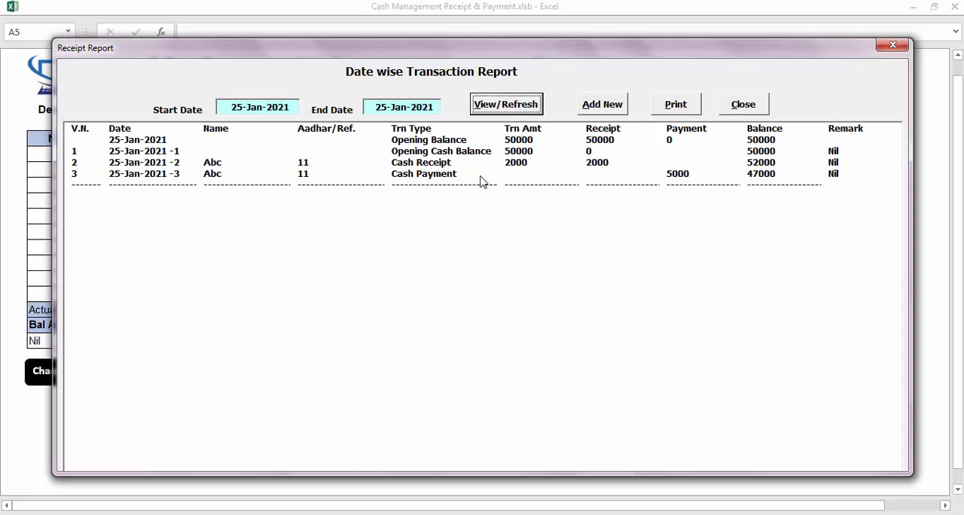
left_click(734, 106)
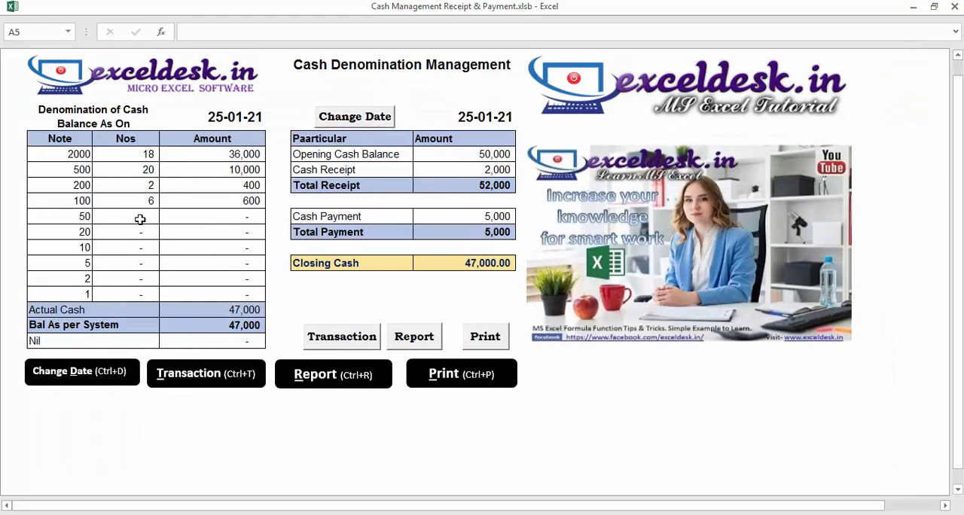
View the cash receipt voucher's details from the transaction report, and close both the voucher and the report
left_click(332, 369)
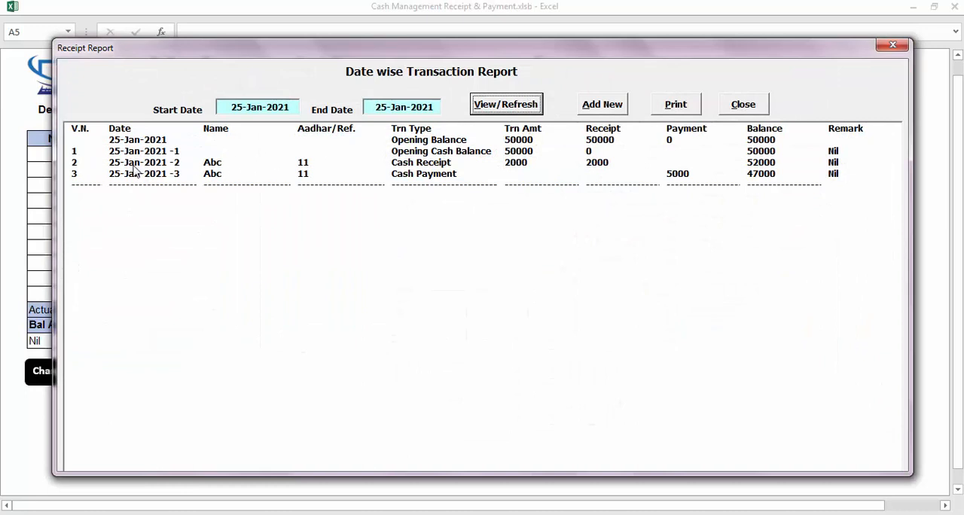
left_click(137, 167)
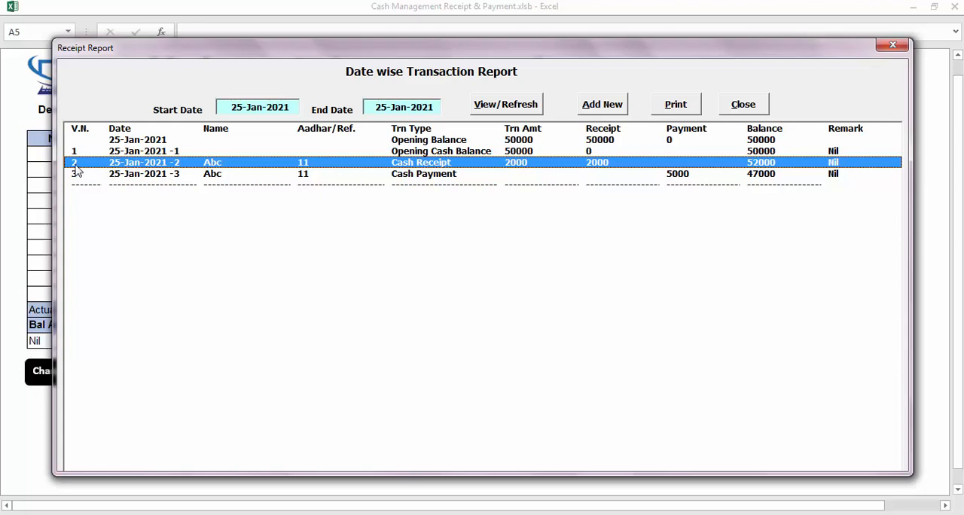
double_click(431, 167)
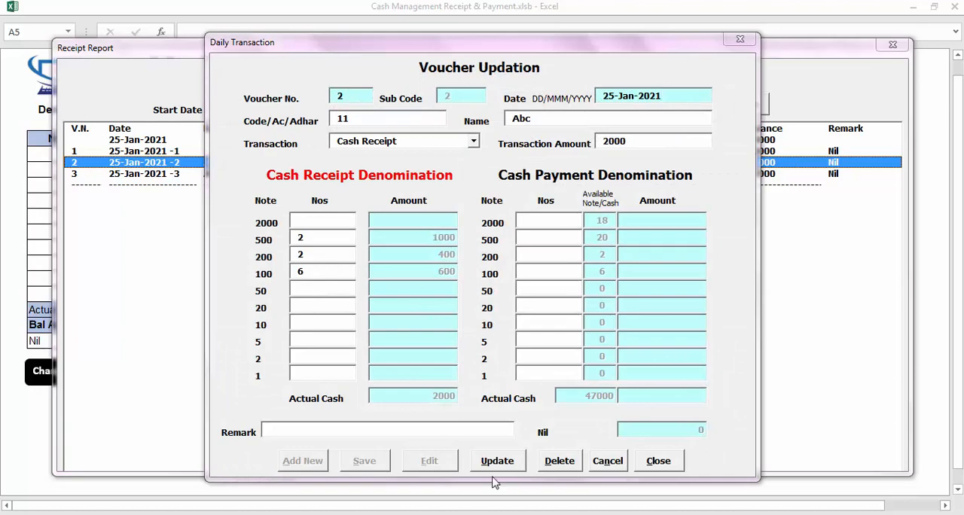
left_click(657, 463)
left_click(750, 106)
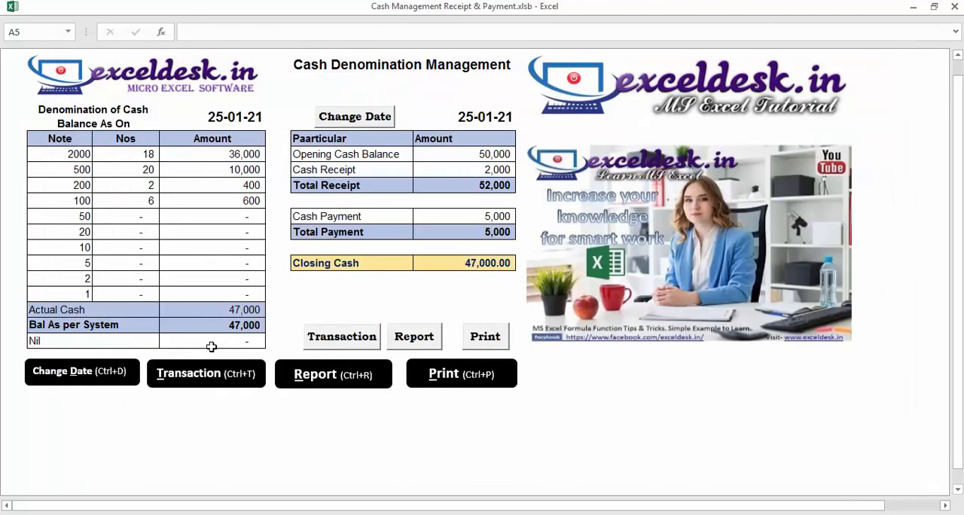
Load voucher 2 for editing in the transaction form, cancel without changes and close the form
left_click(194, 374)
left_click(428, 461)
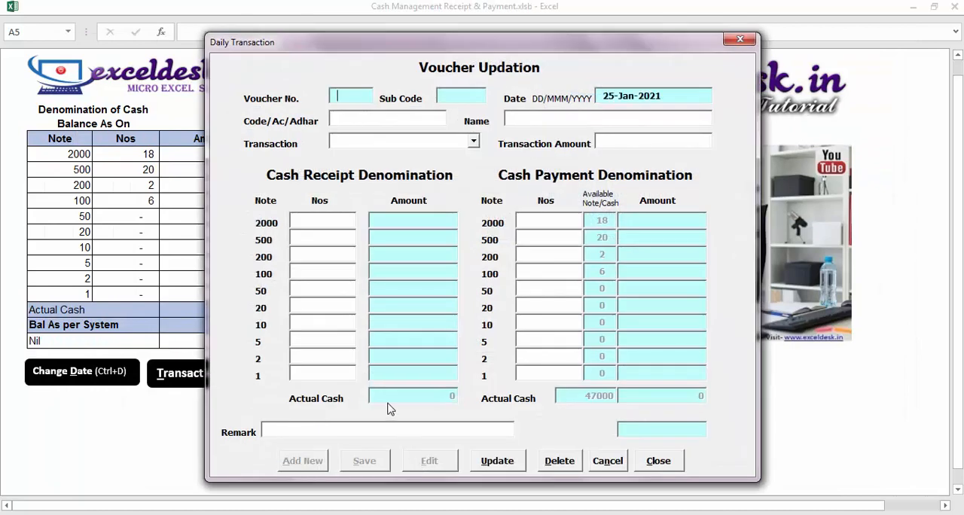
type("2")
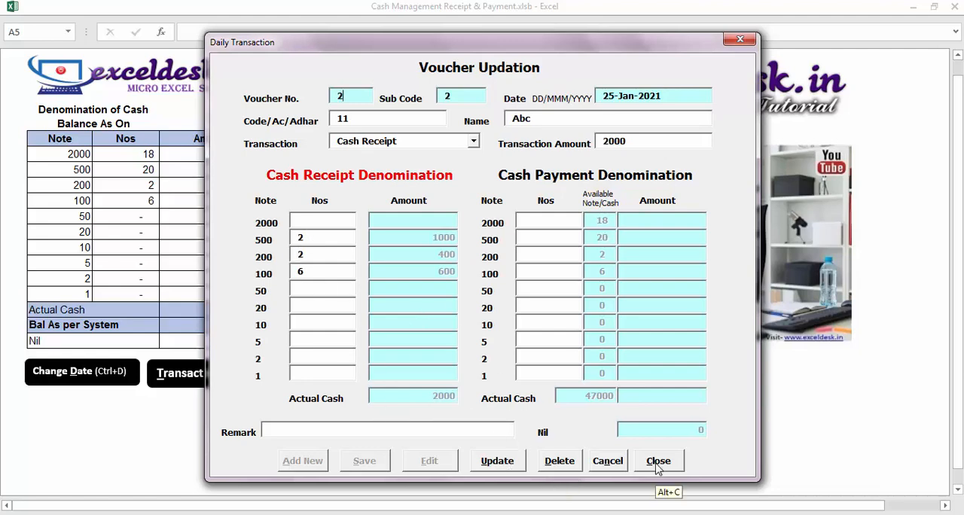
left_click(608, 461)
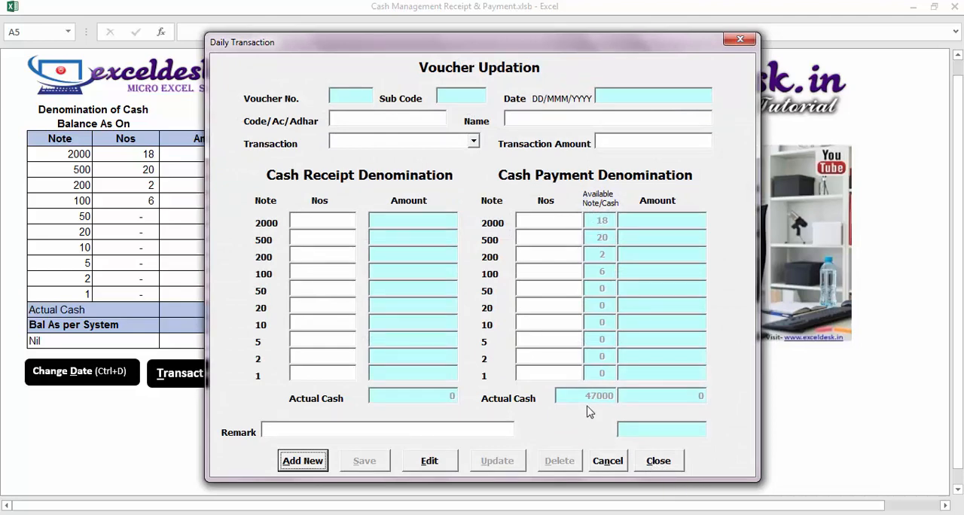
left_click(658, 461)
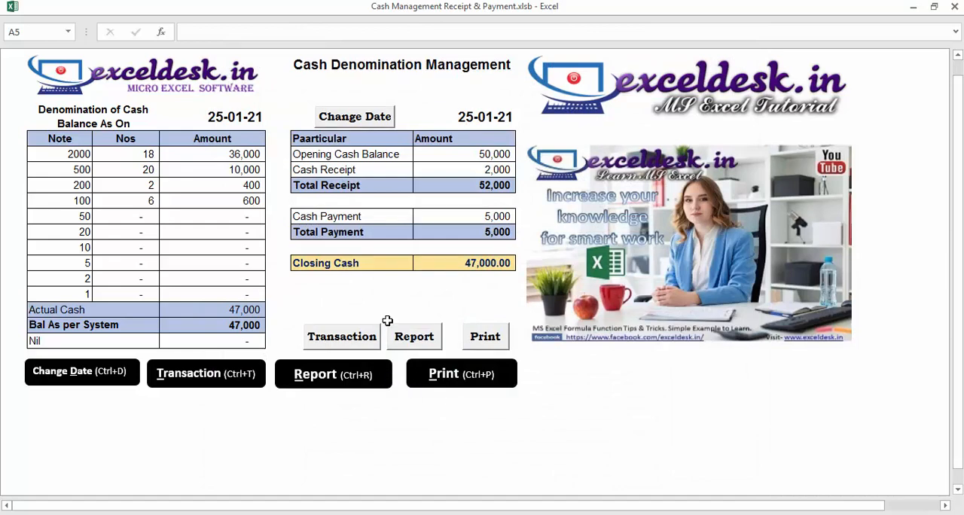
Preview the Cash Denomination Management sheet for printing, zoom in on the tables and close the preview
left_click(465, 377)
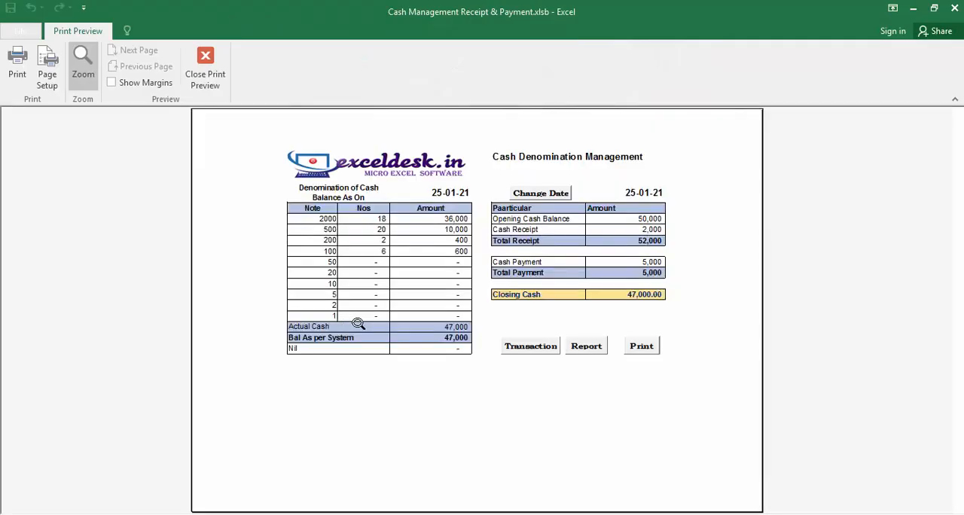
left_click(400, 324)
scroll(398, 327, "up", 2)
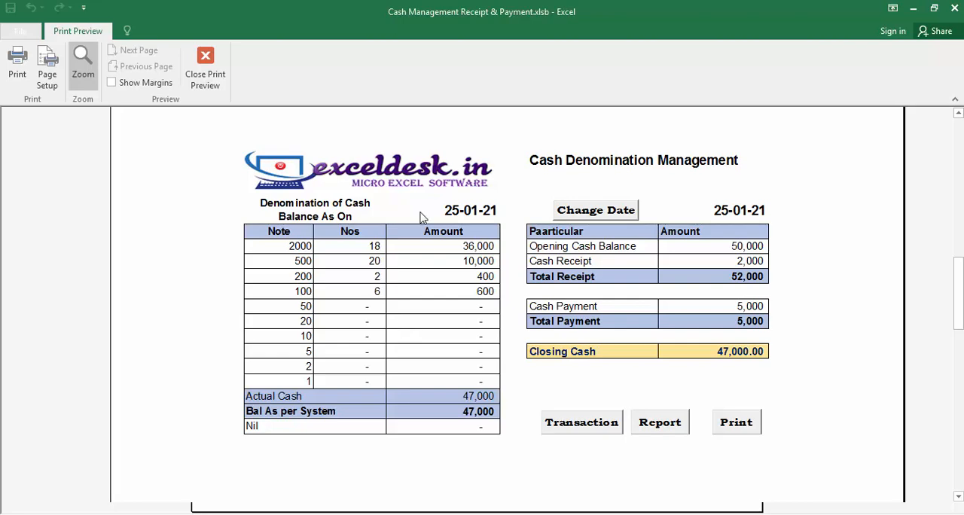
left_click(204, 66)
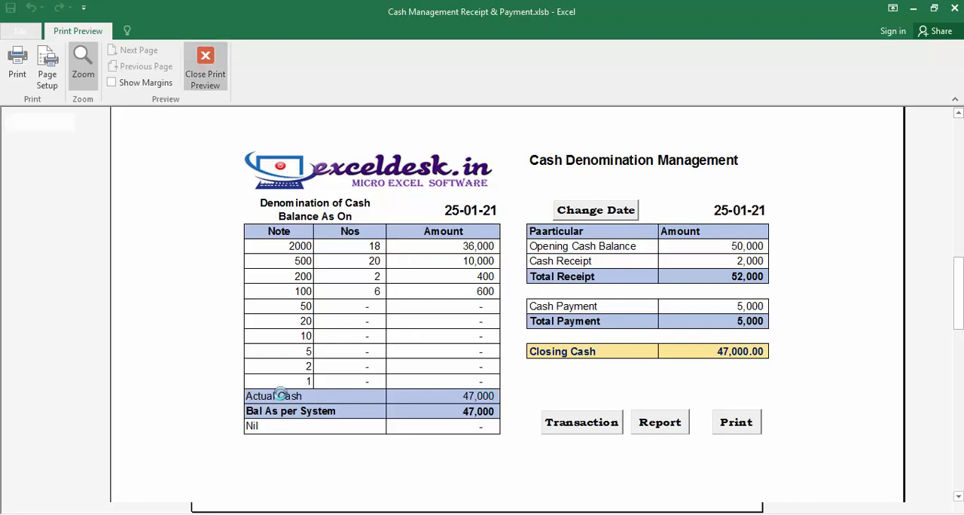